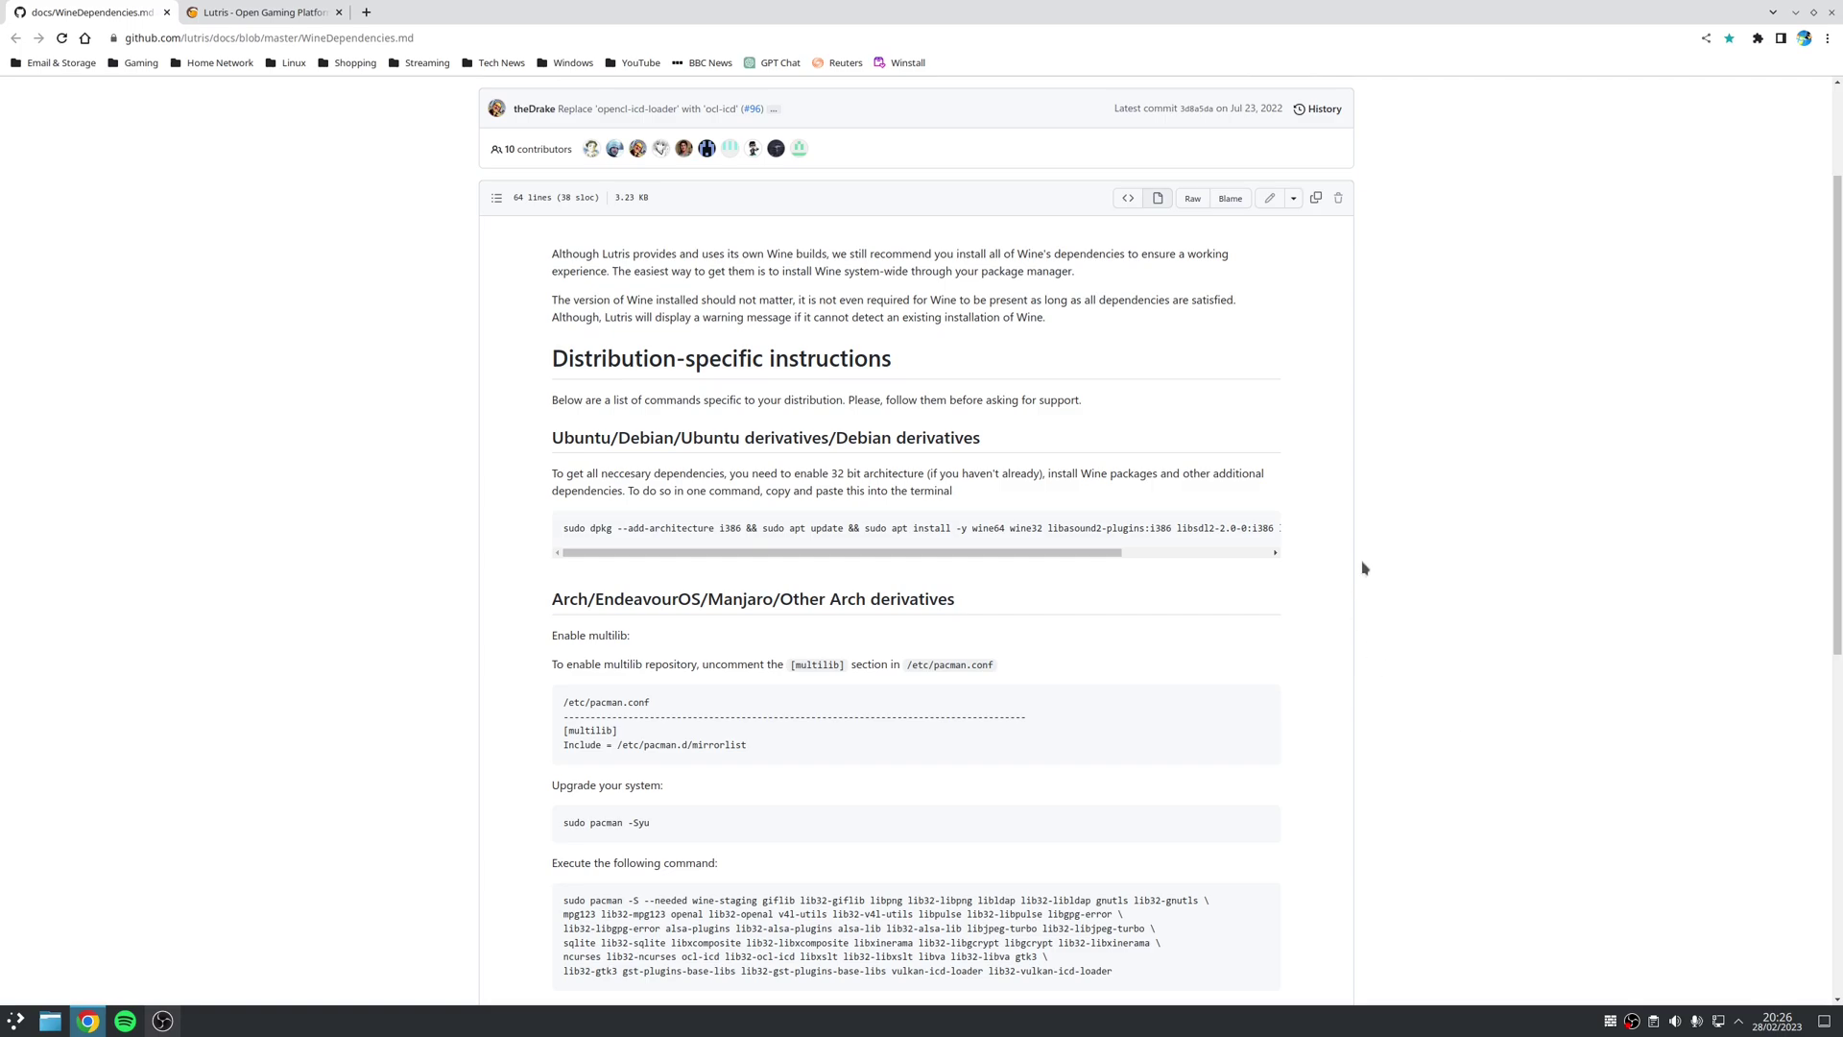
Read through the distribution-specific Wine dependency instructions, including the Arch section and its pacman commands
{"action": "scroll", "coordinate": [1364, 567], "scroll_direction": "down", "scroll_amount": 6}
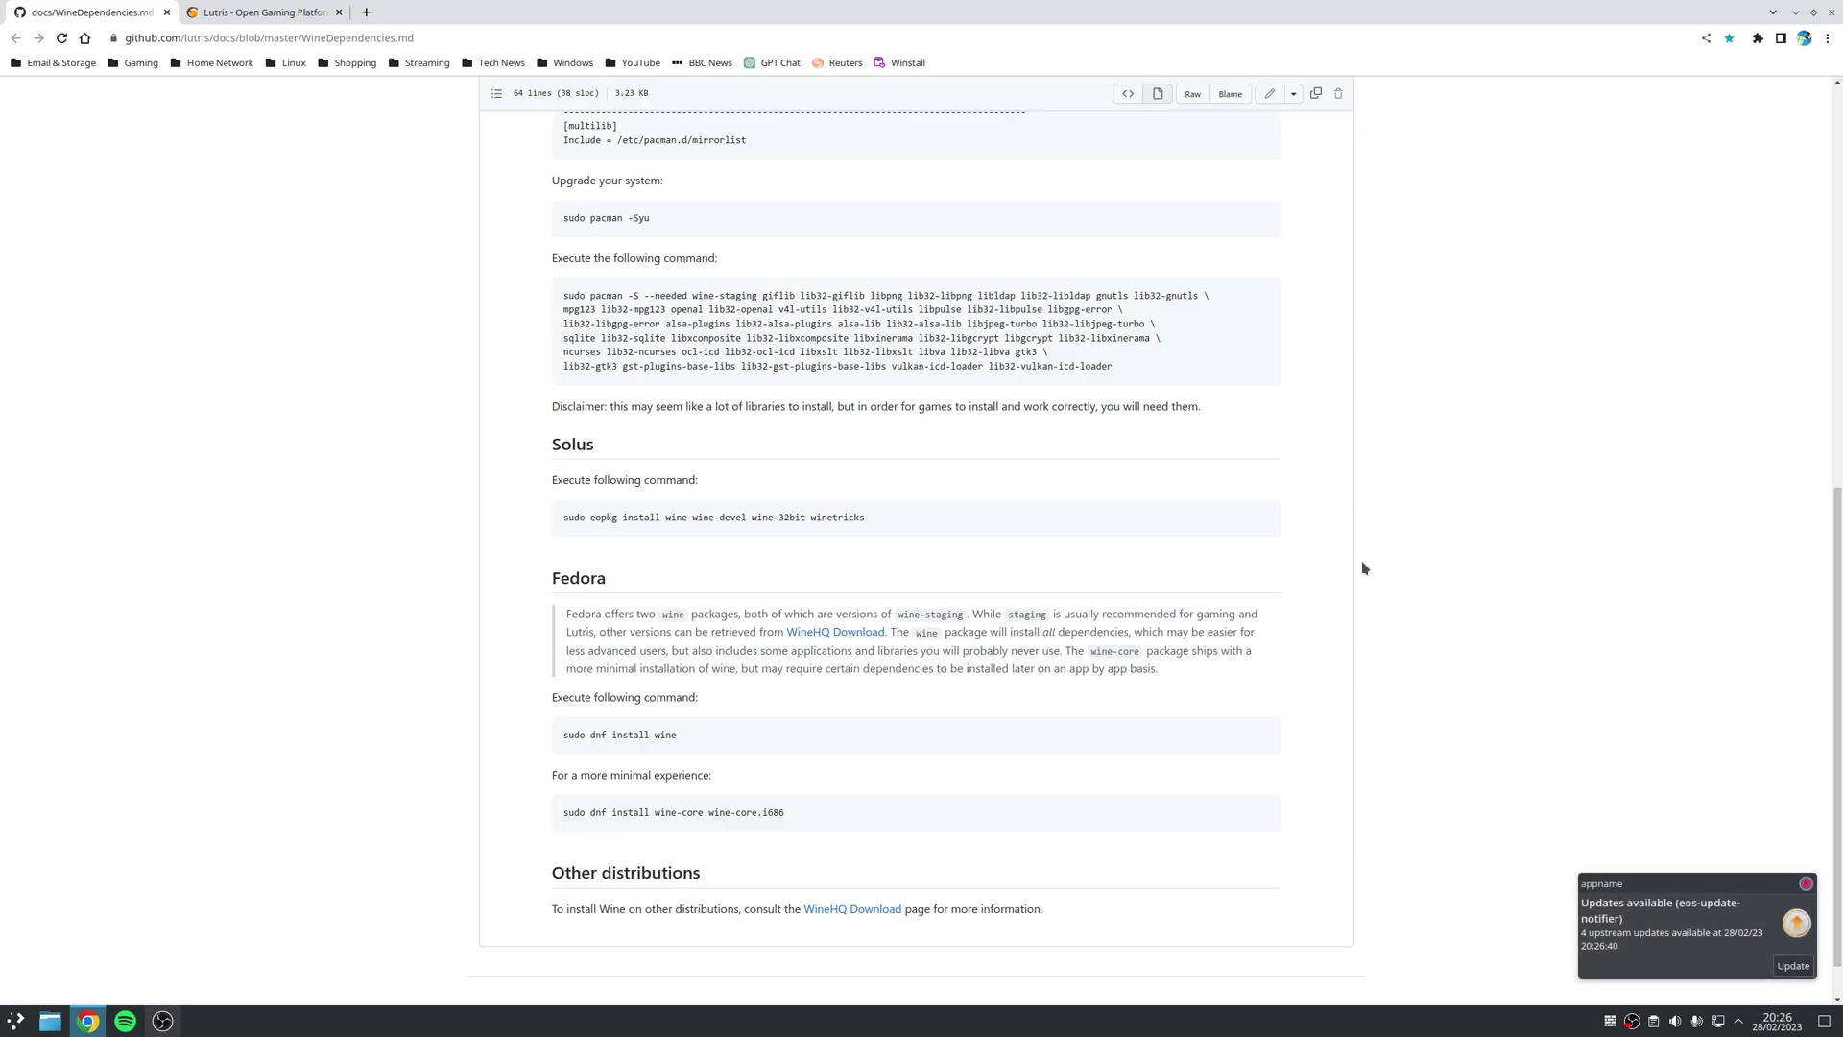
{"action": "scroll", "coordinate": [1364, 568], "scroll_direction": "up", "scroll_amount": 3}
{"action": "scroll", "coordinate": [1364, 567], "scroll_direction": "down", "scroll_amount": 1}
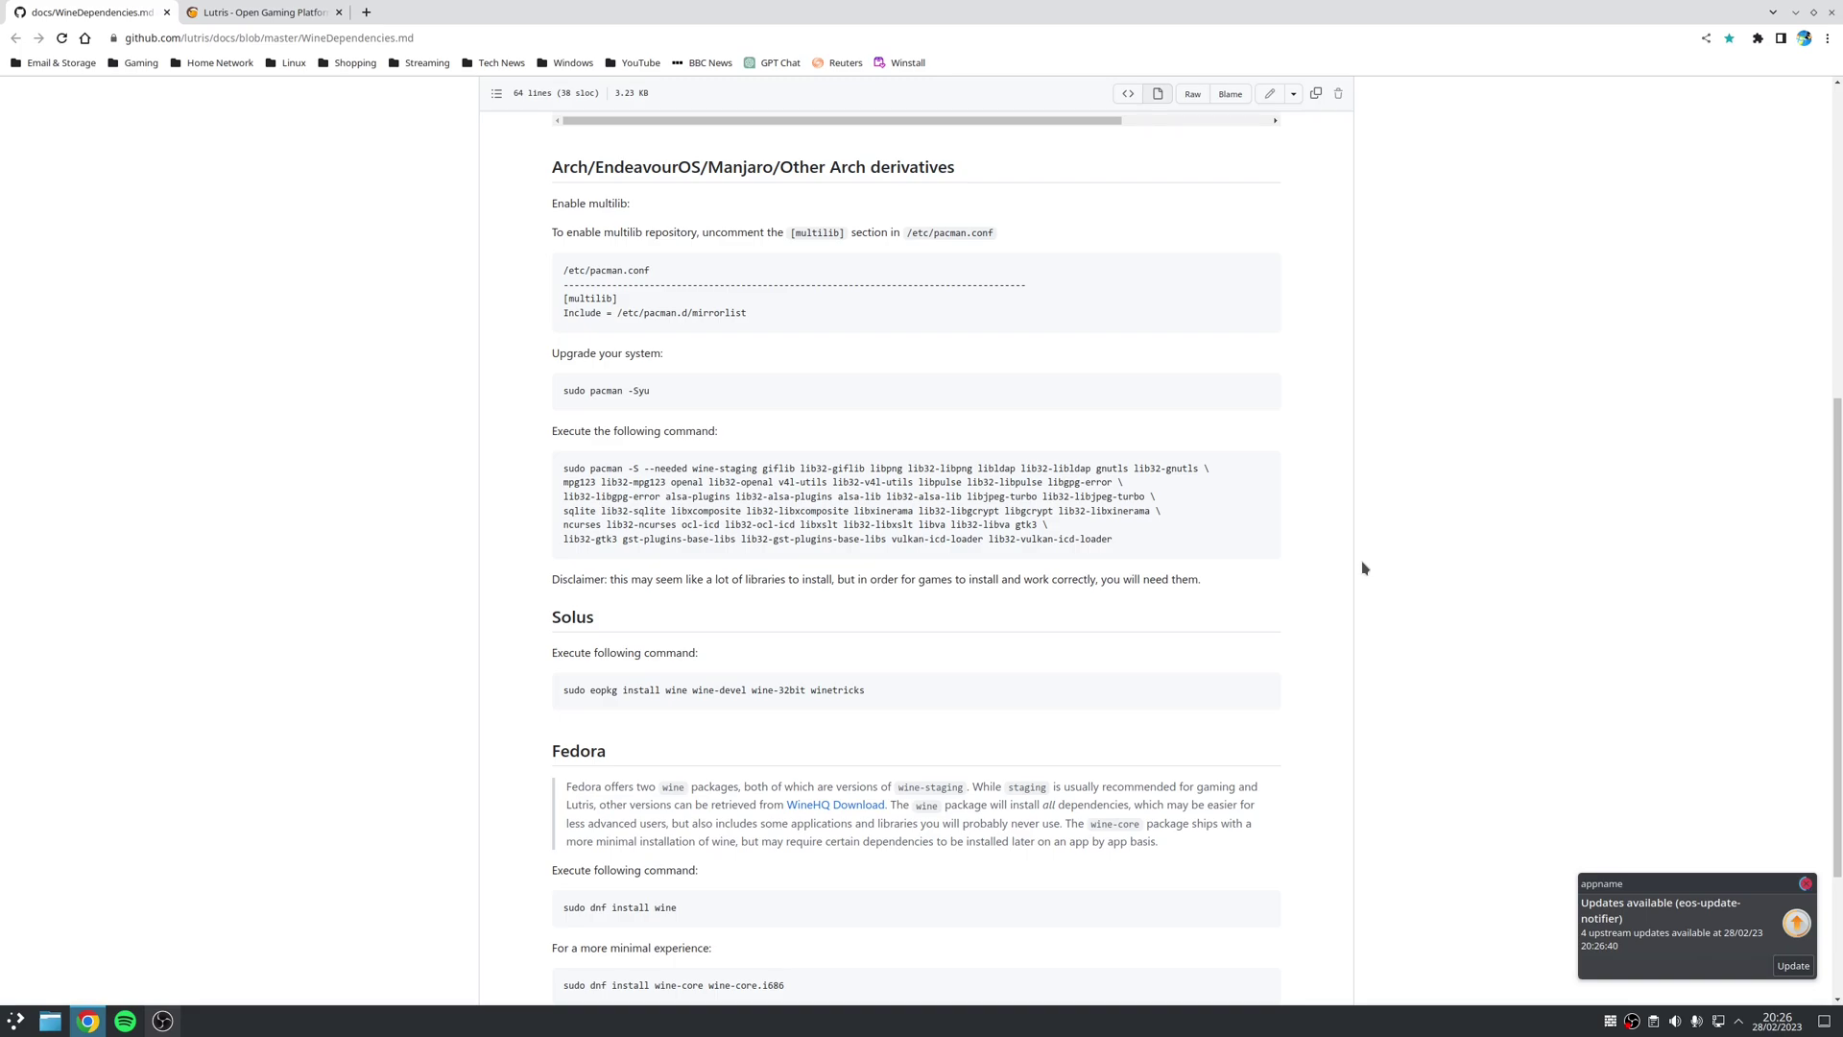
Switch to the Lutris website and review the installation instructions per distribution on its download page
{"action": "key", "text": "ctrl+Tab"}
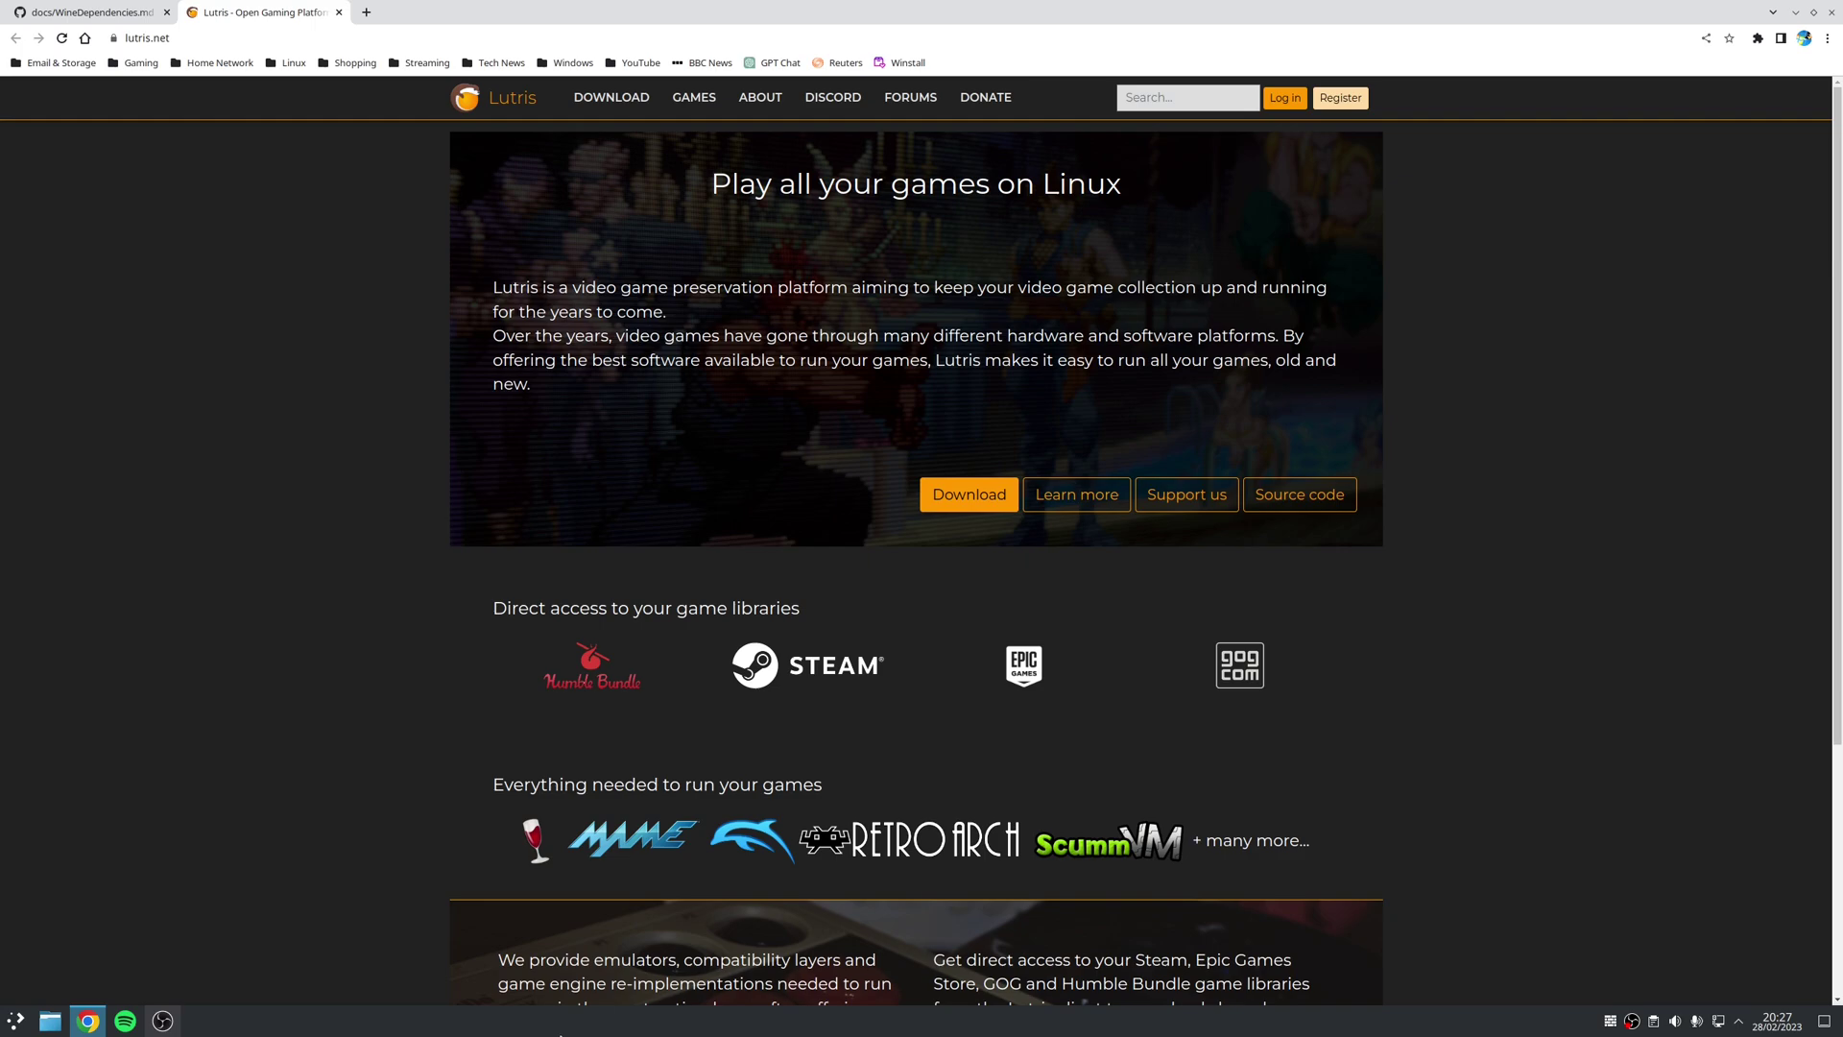
{"action": "left_click", "coordinate": [615, 96]}
{"action": "scroll", "coordinate": [1161, 527], "scroll_direction": "down", "scroll_amount": 5}
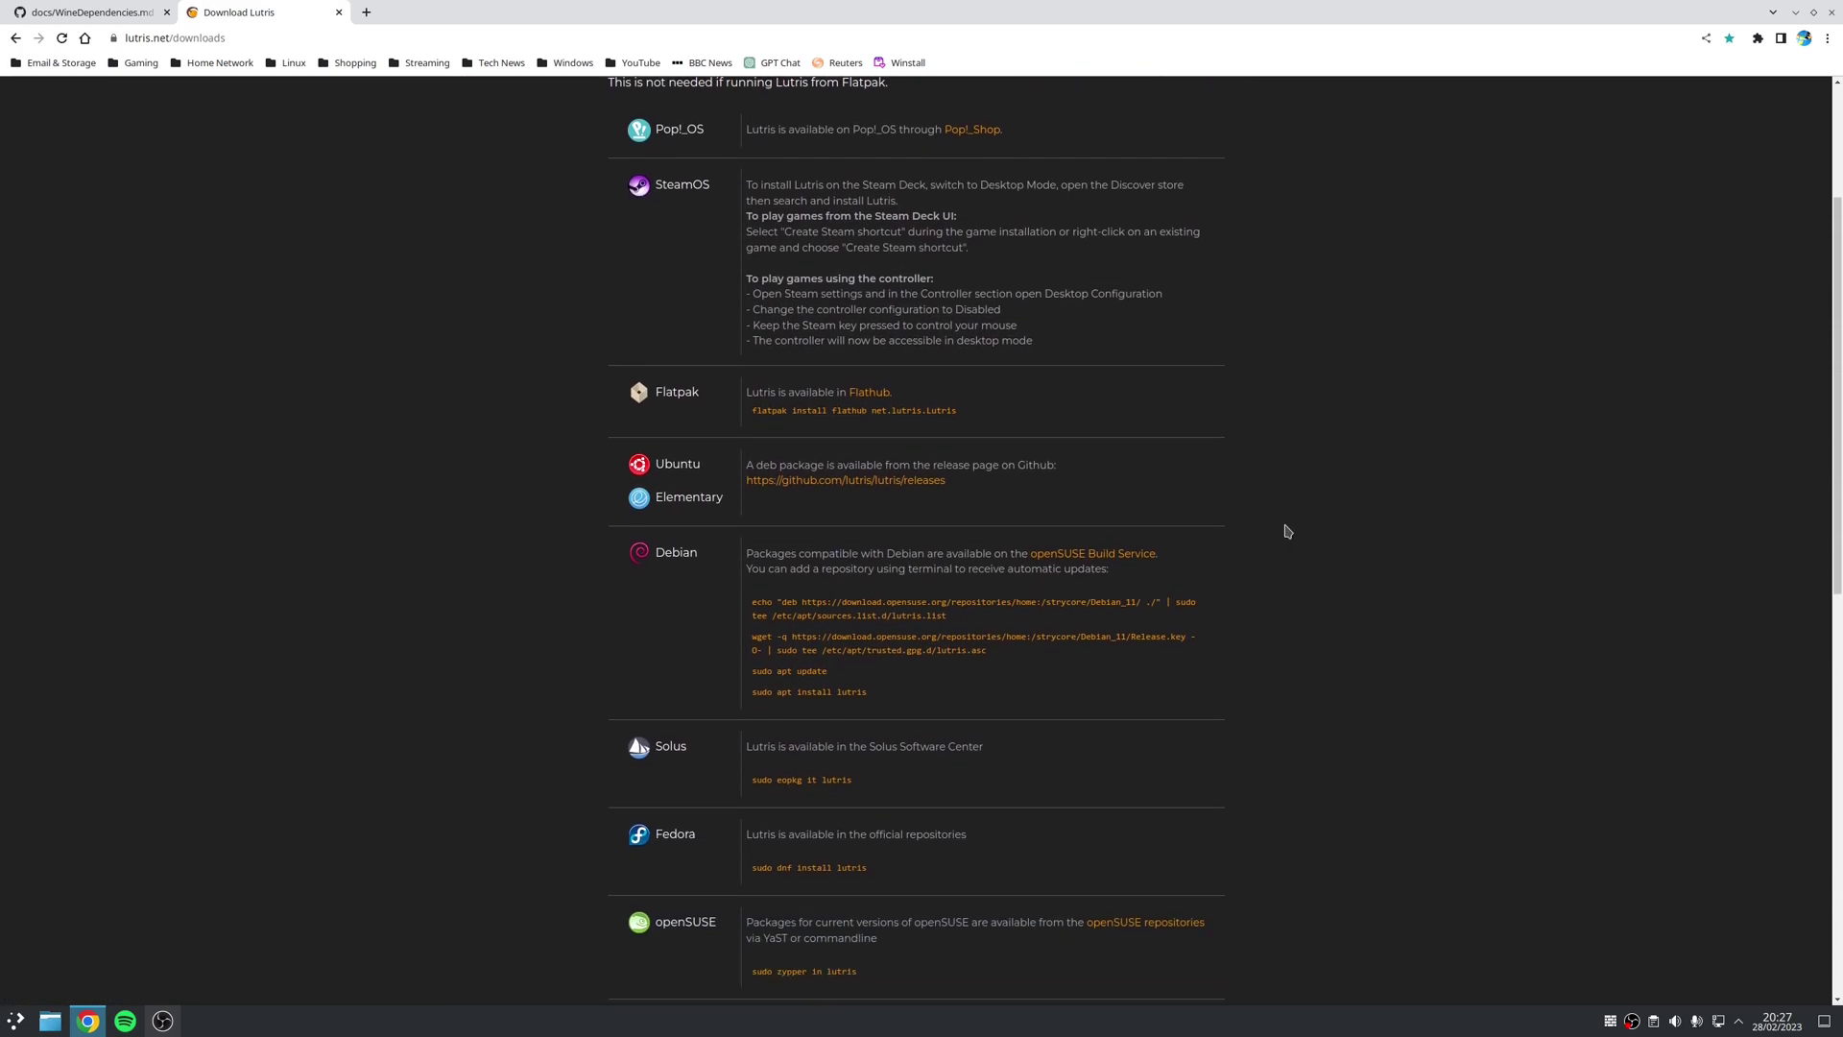
{"action": "scroll", "coordinate": [1287, 530], "scroll_direction": "up", "scroll_amount": 3}
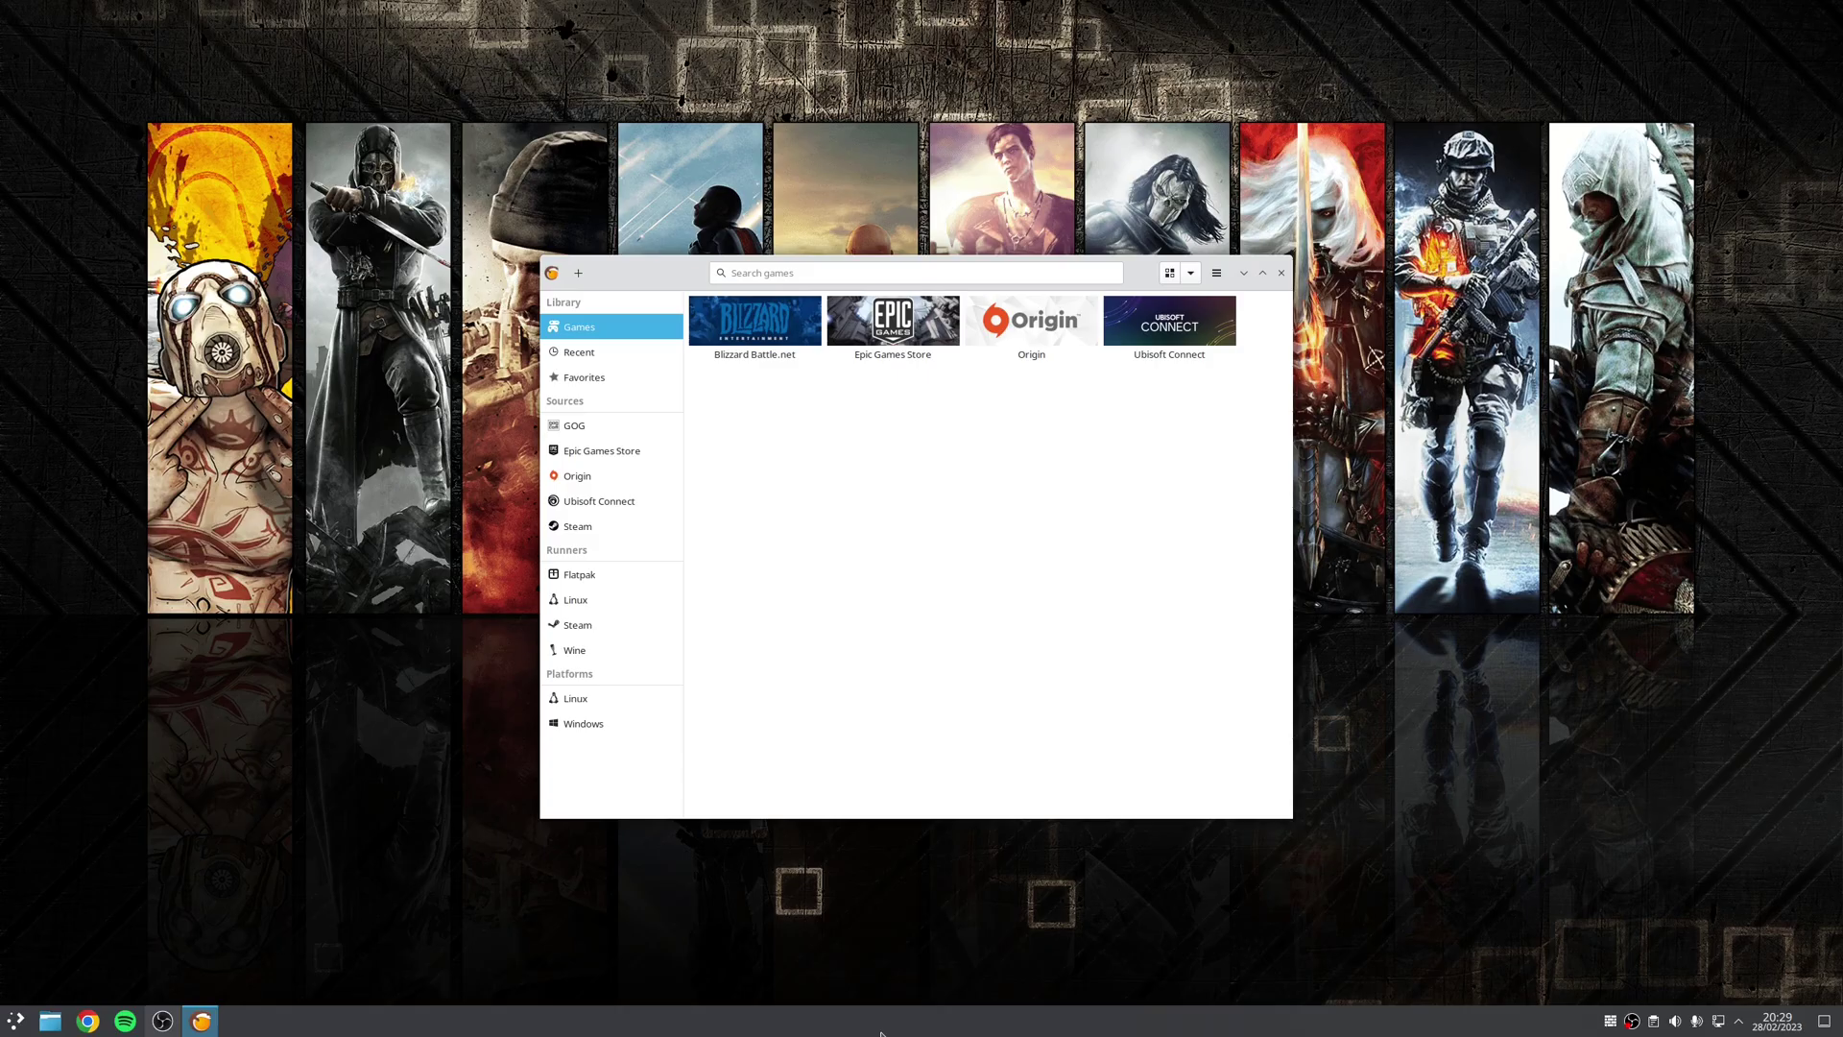
In Lutris, search the Lutris website's community installers for "ea app" and select the EA App entry
{"action": "left_click", "coordinate": [578, 273]}
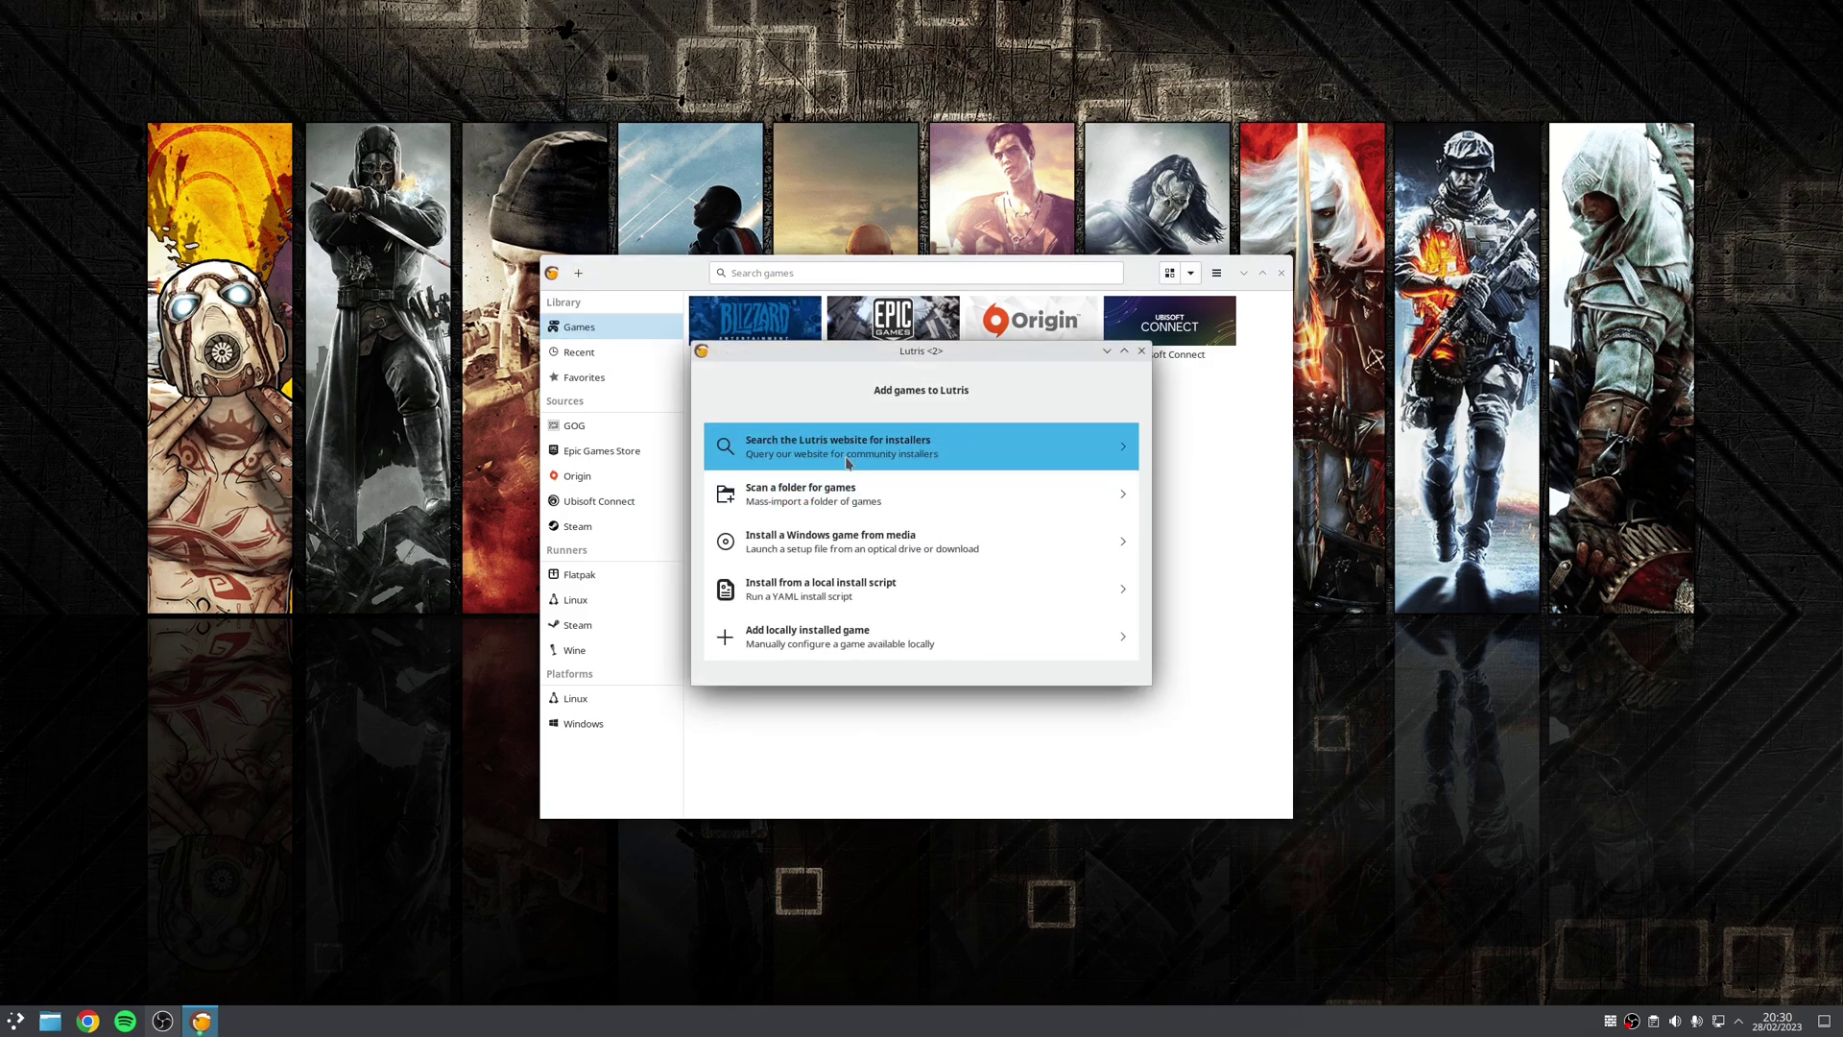
{"action": "left_click", "coordinate": [876, 457]}
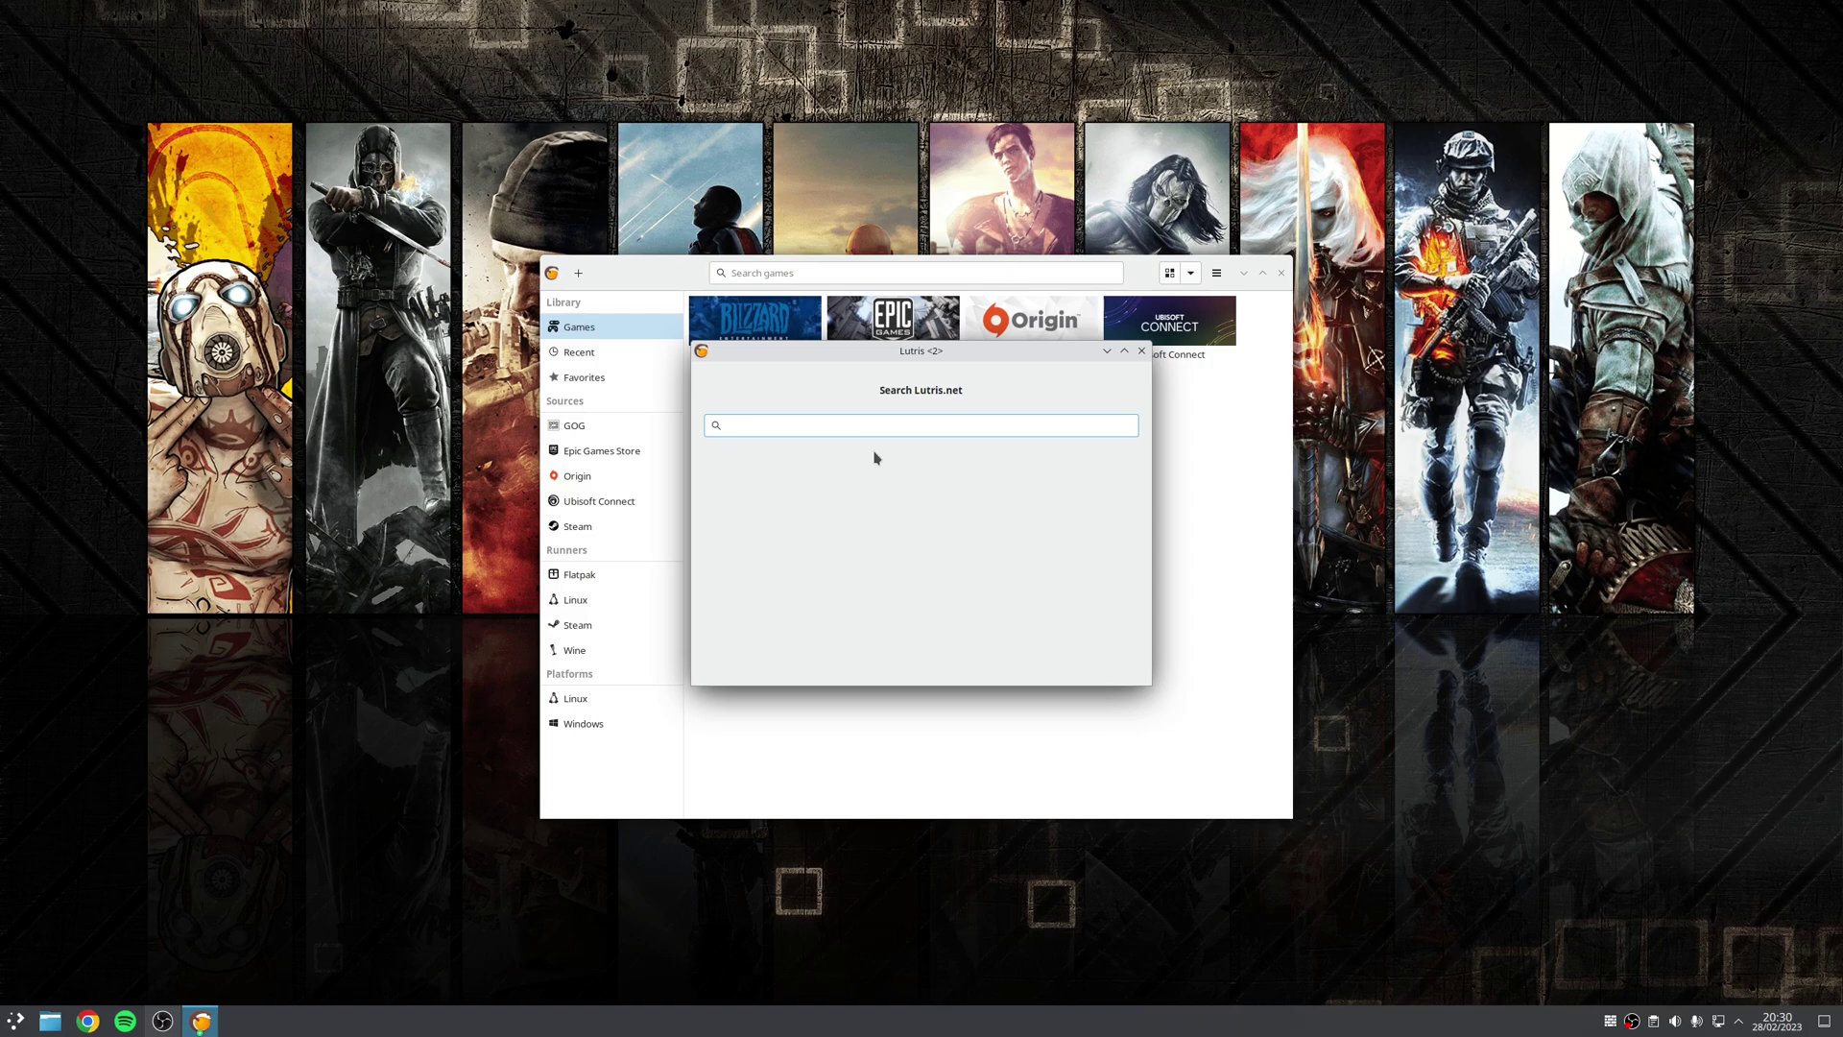
{"action": "type", "text": "ea app"}
{"action": "scroll", "coordinate": [884, 517], "scroll_direction": "down", "scroll_amount": 3}
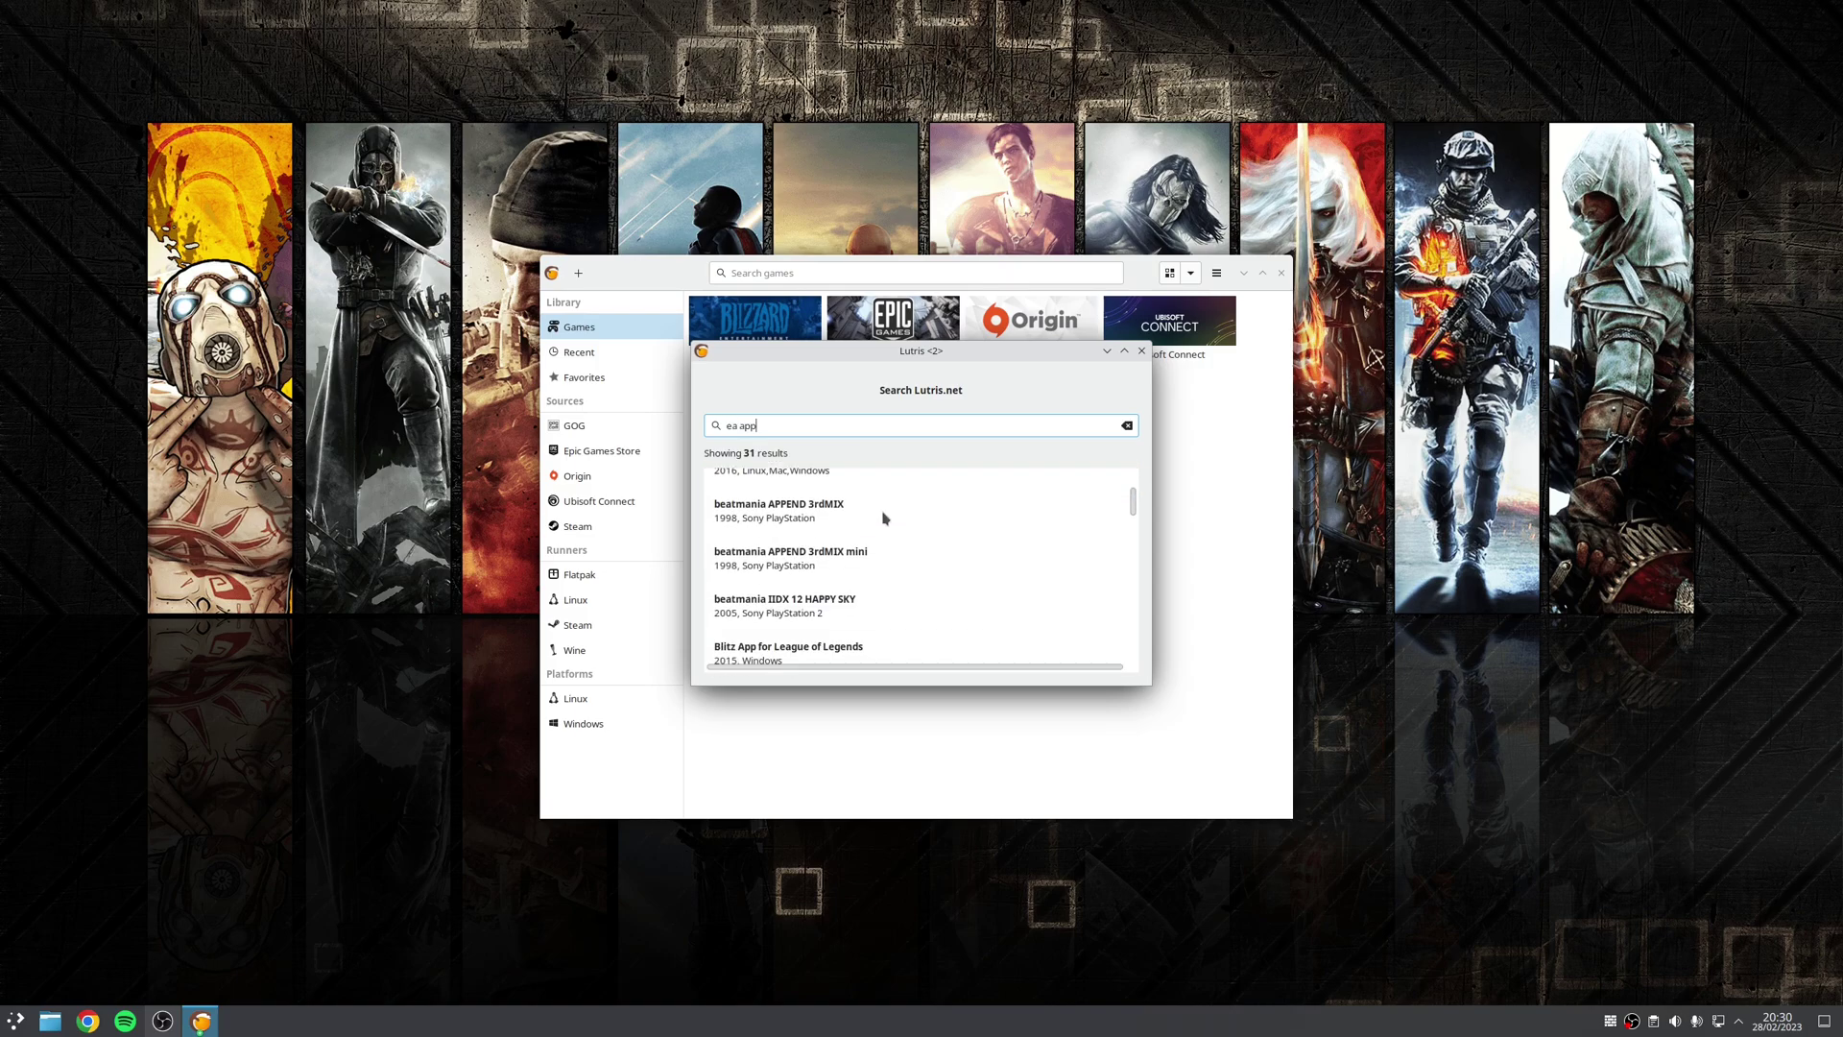
{"action": "scroll", "coordinate": [884, 517], "scroll_direction": "down", "scroll_amount": 5}
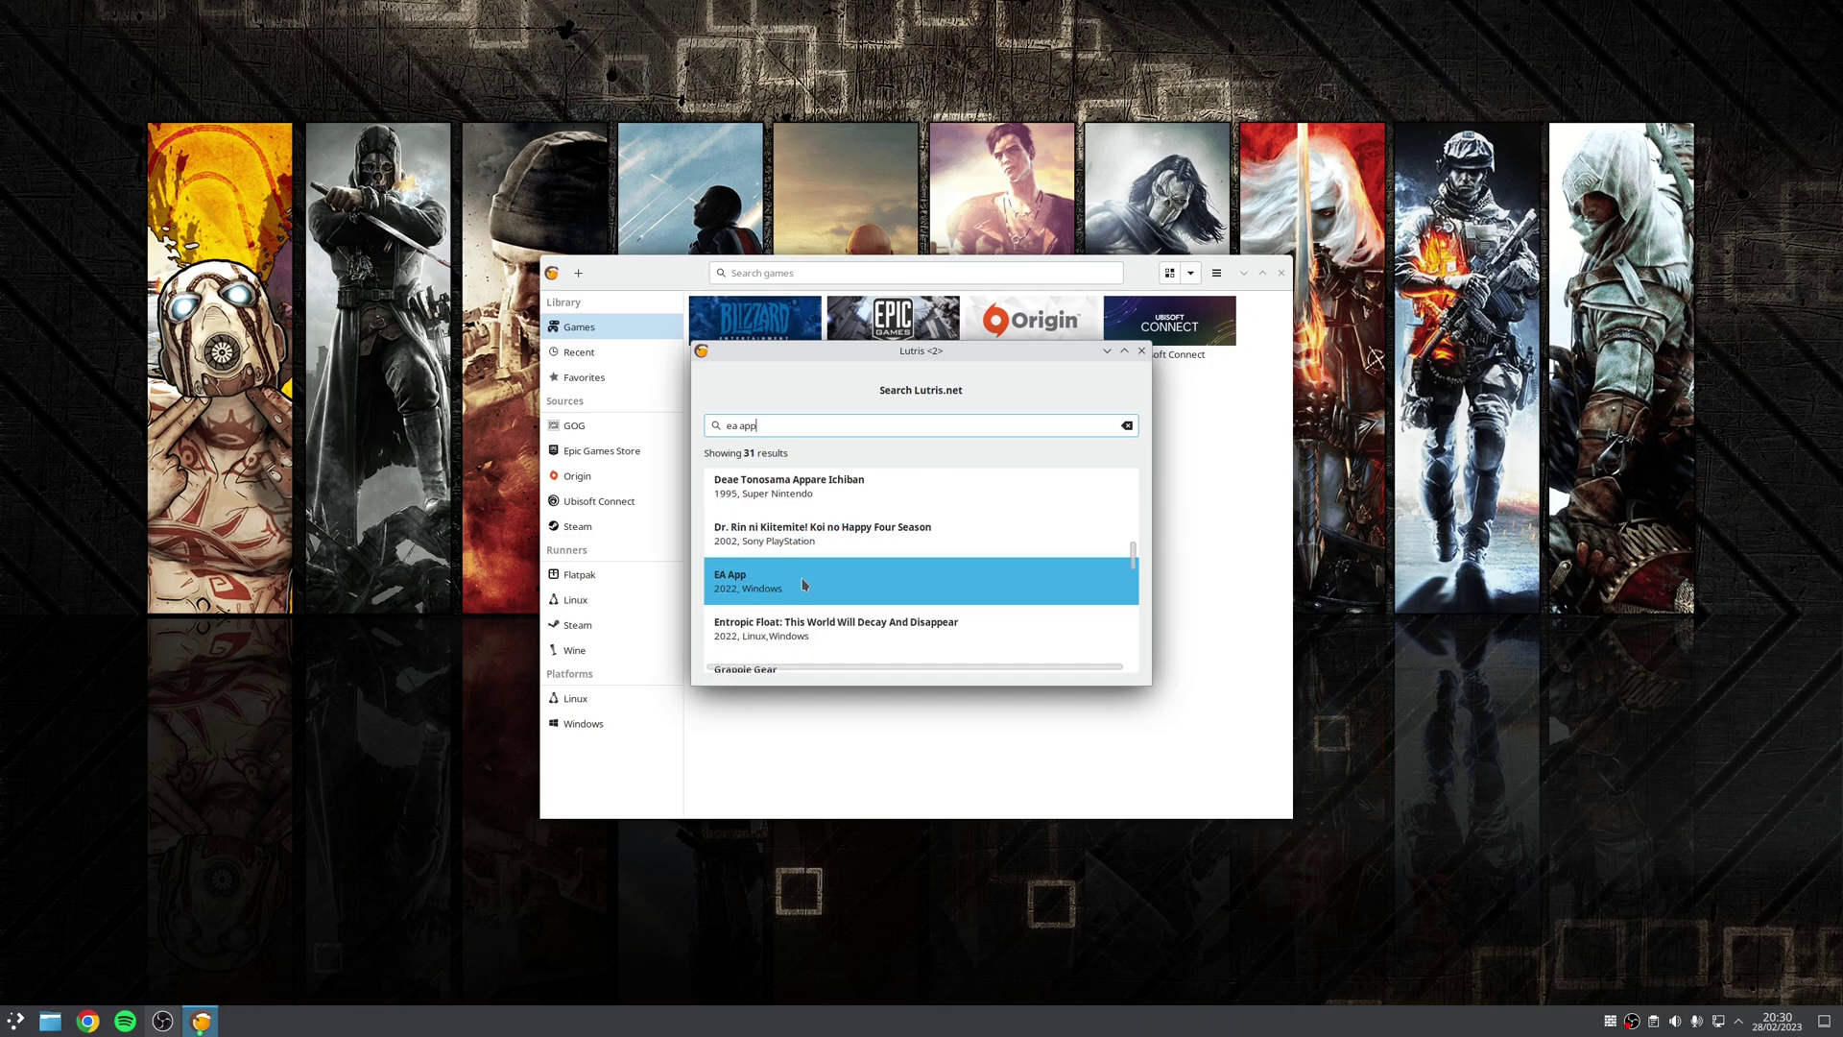
{"action": "left_click", "coordinate": [804, 584]}
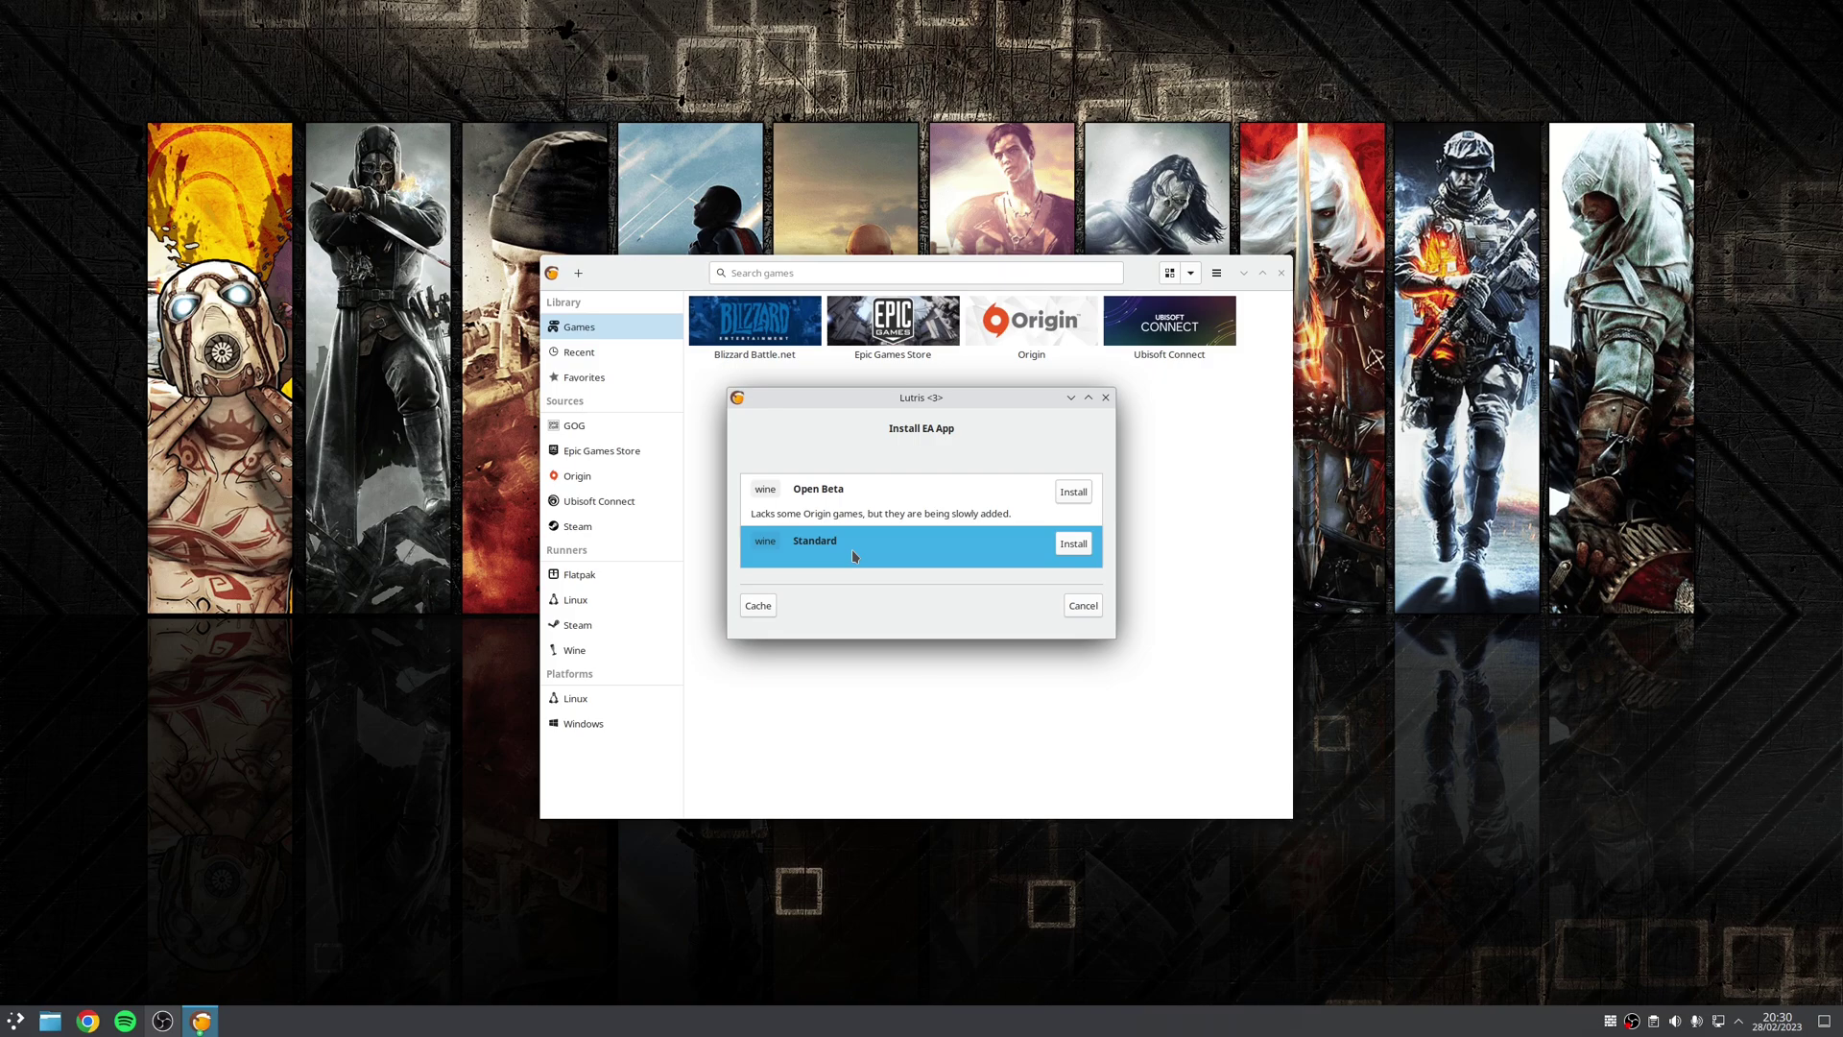
Start the Standard EA App installation in the default ea-desktop directory without shortcuts, with the installer file set to Download
{"action": "left_click", "coordinate": [1072, 545]}
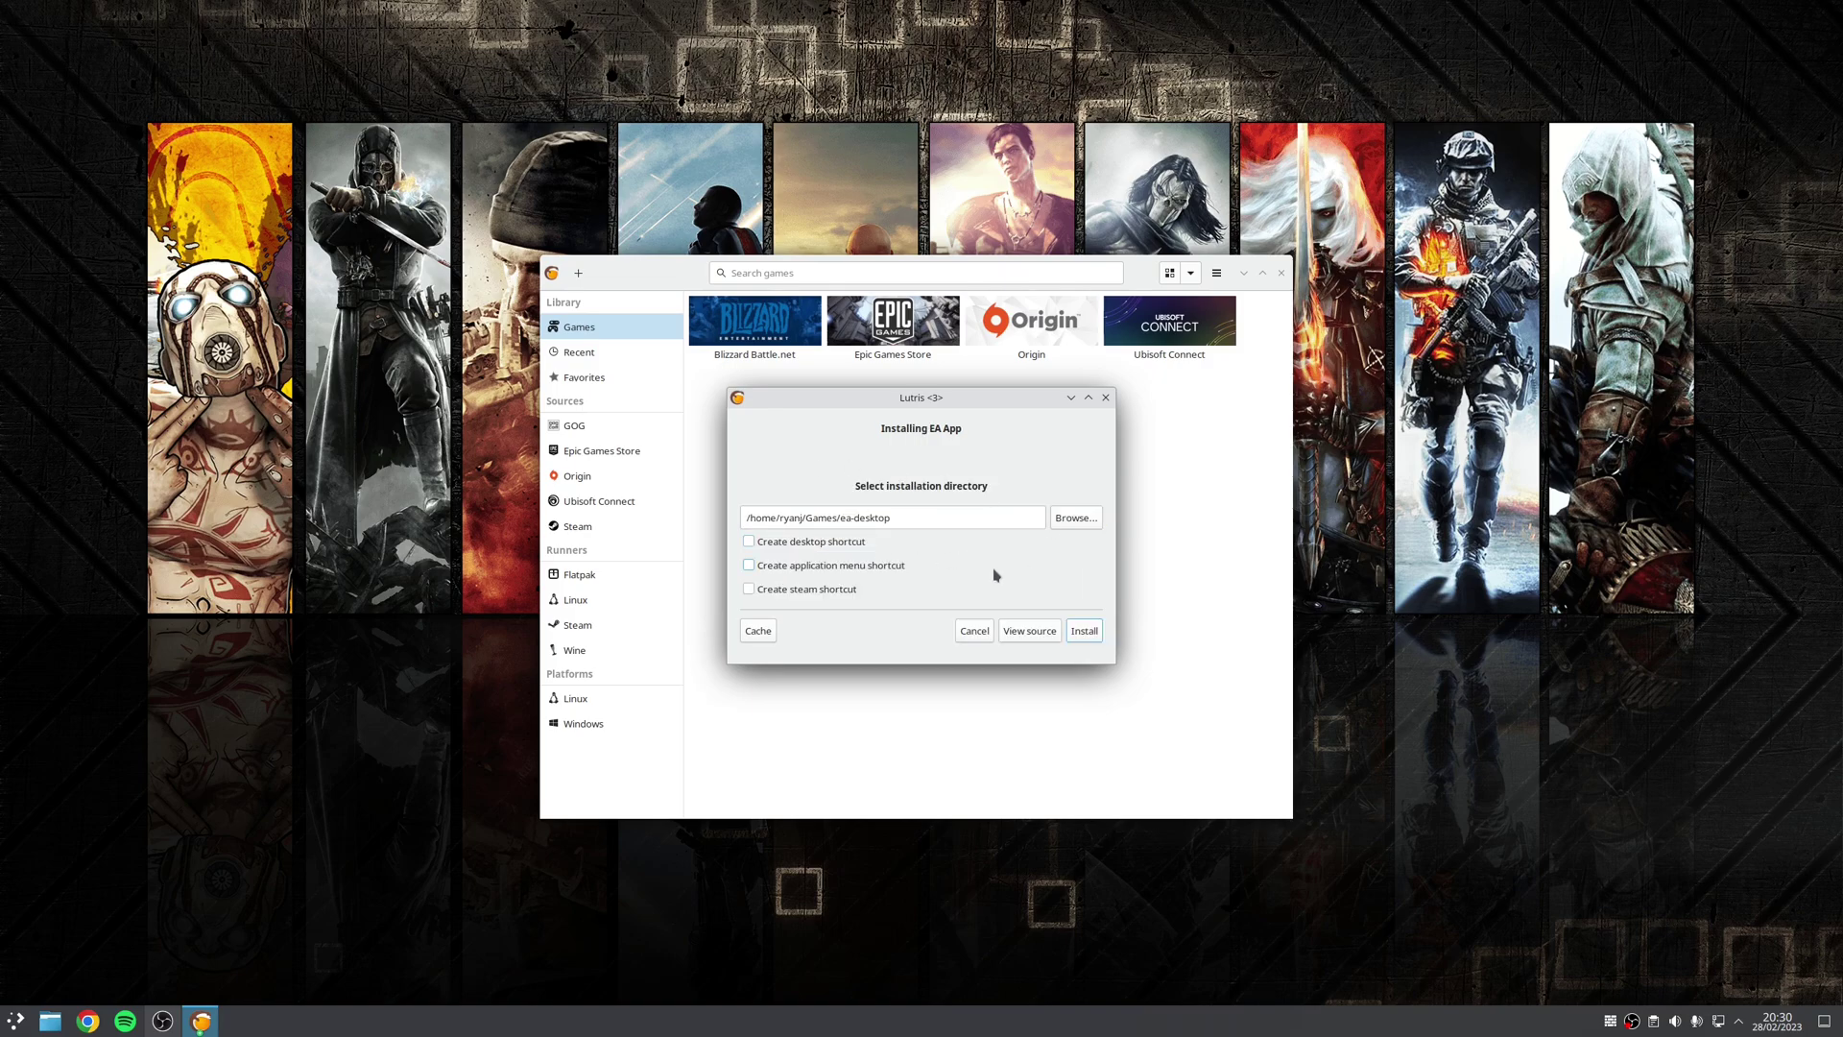
{"action": "left_click", "coordinate": [1084, 631]}
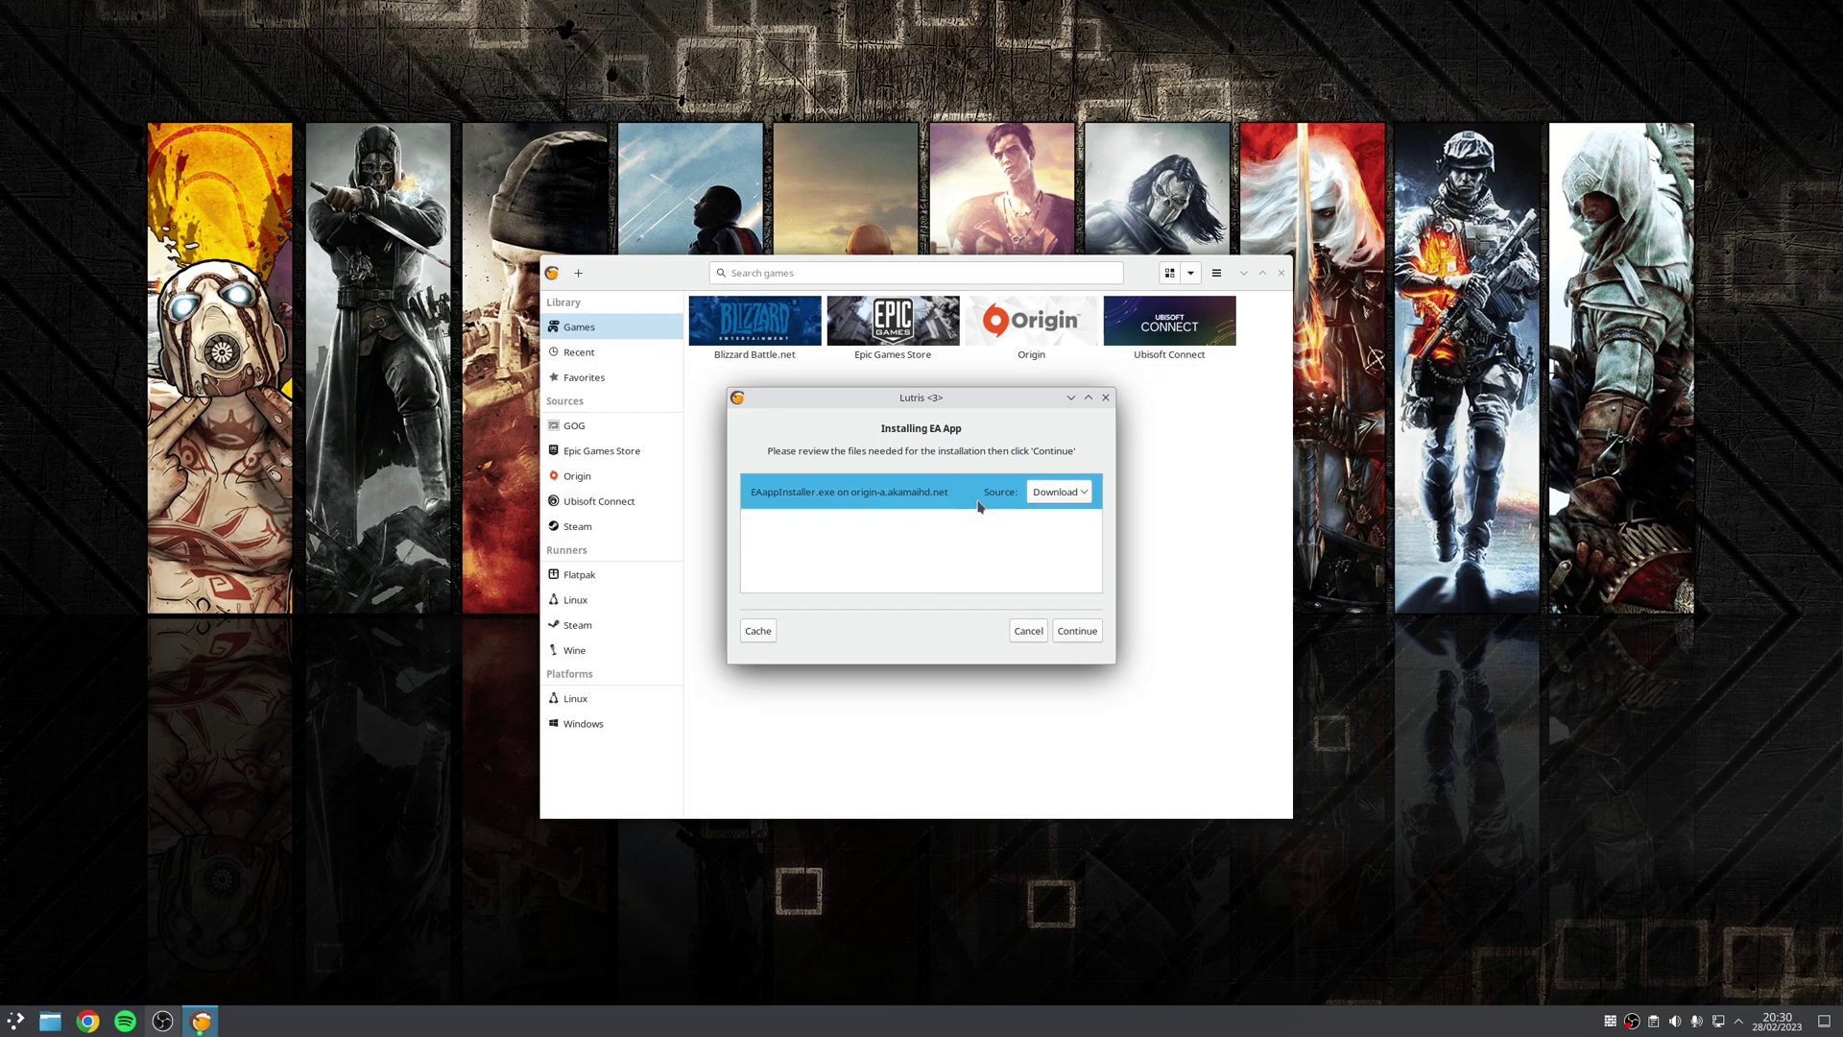
{"action": "left_click", "coordinate": [1082, 631]}
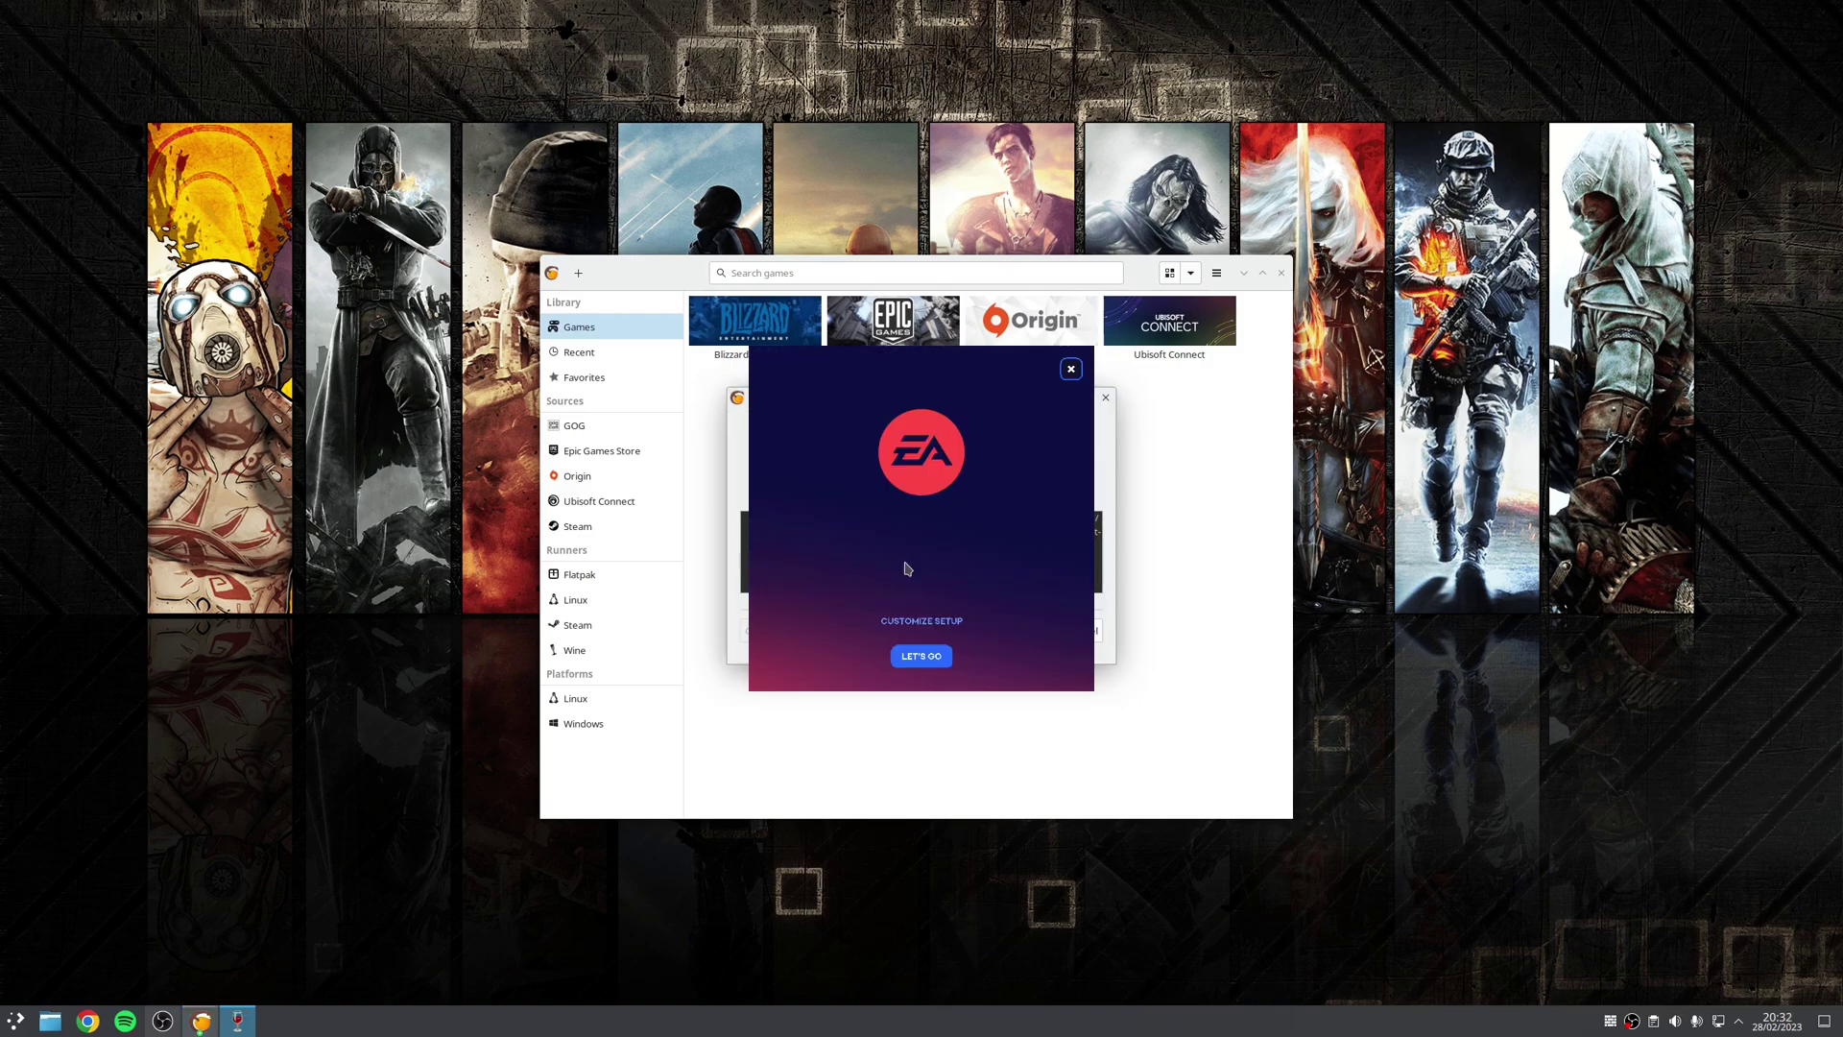
Run the EA setup with its default options, close the blank EA window and finish the Lutris installation without launching
{"action": "left_click", "coordinate": [926, 658]}
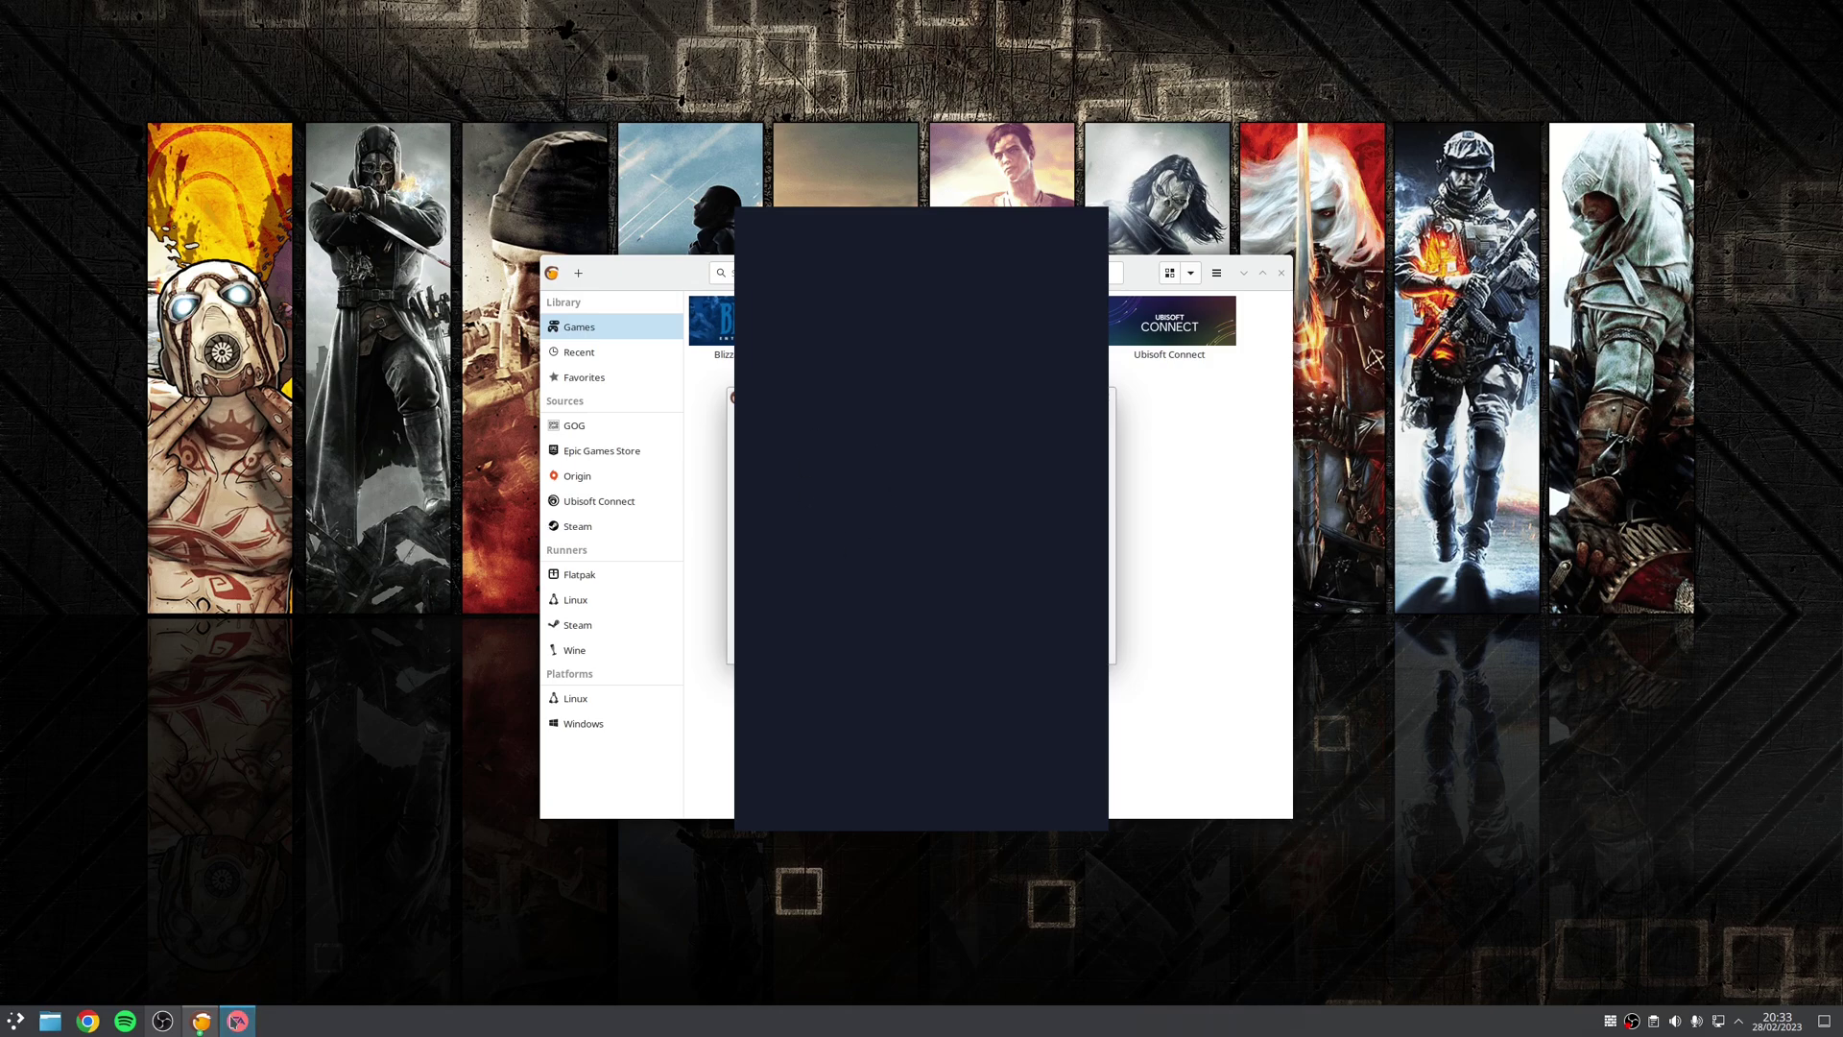
{"action": "right_click", "coordinate": [238, 1020]}
{"action": "left_click", "coordinate": [257, 993]}
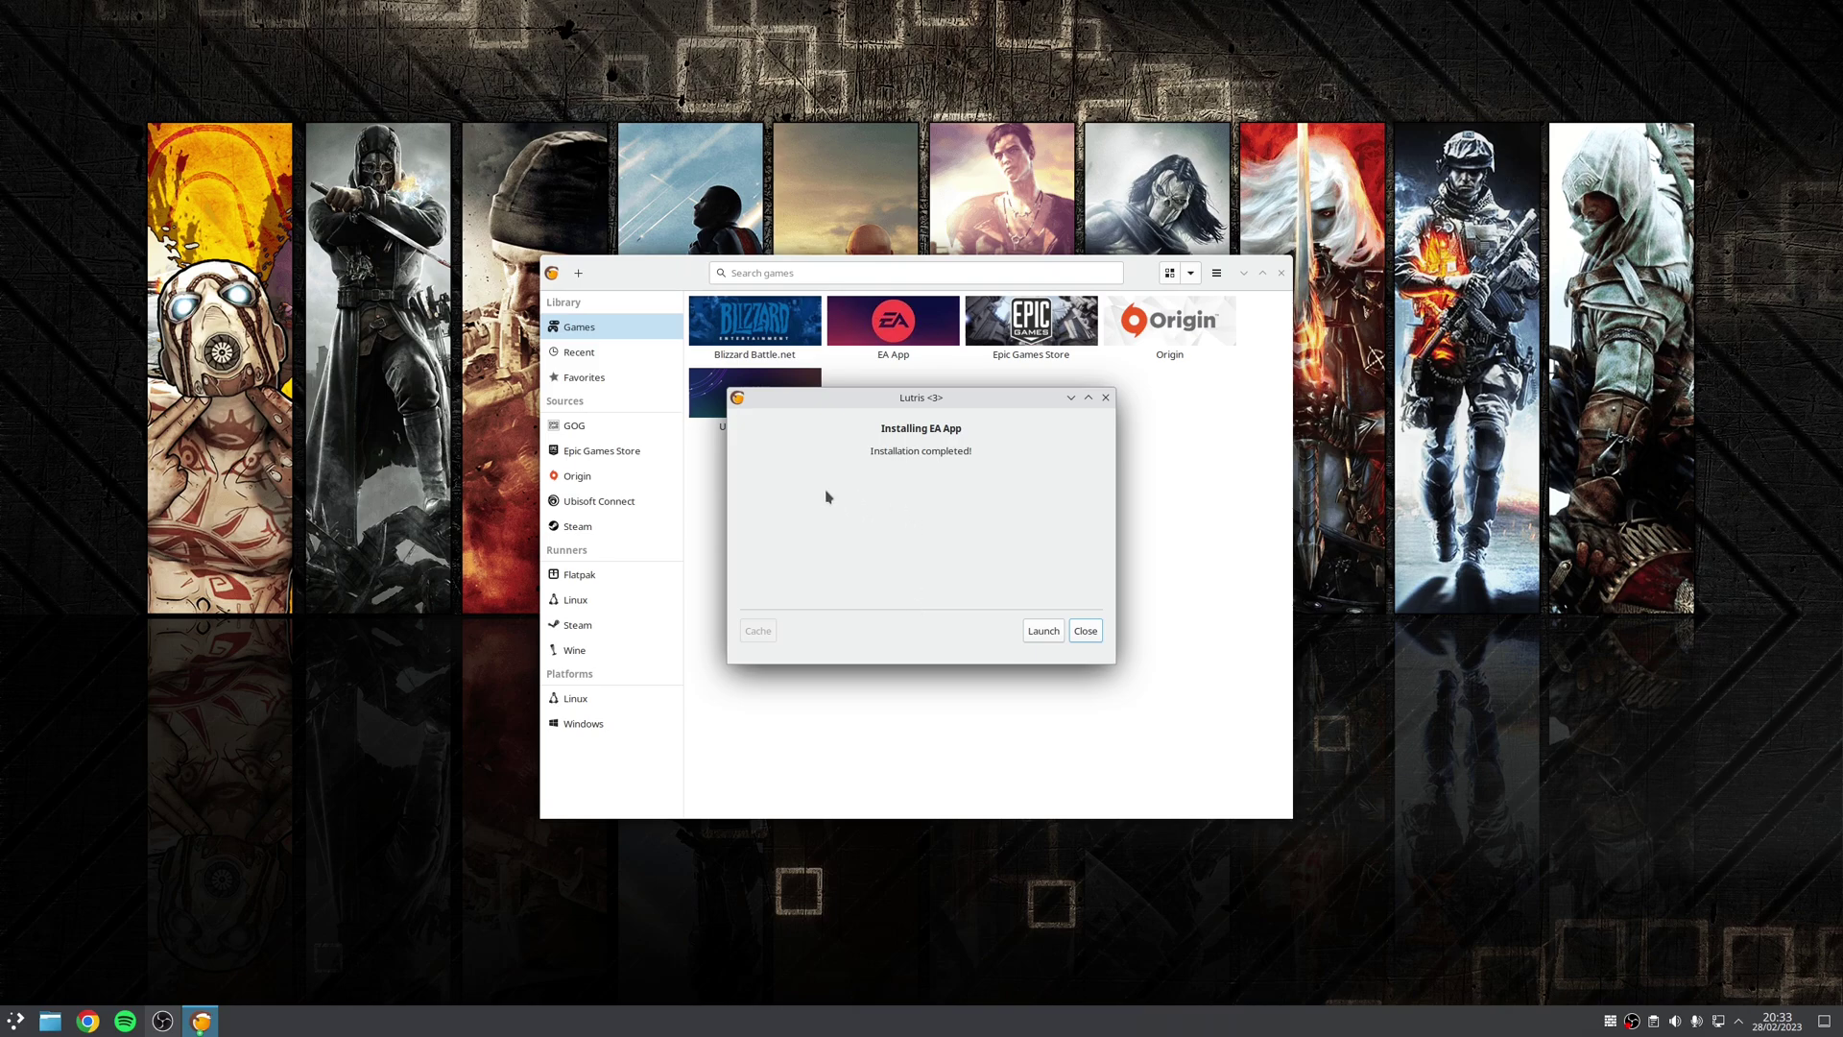
{"action": "left_click", "coordinate": [1085, 632]}
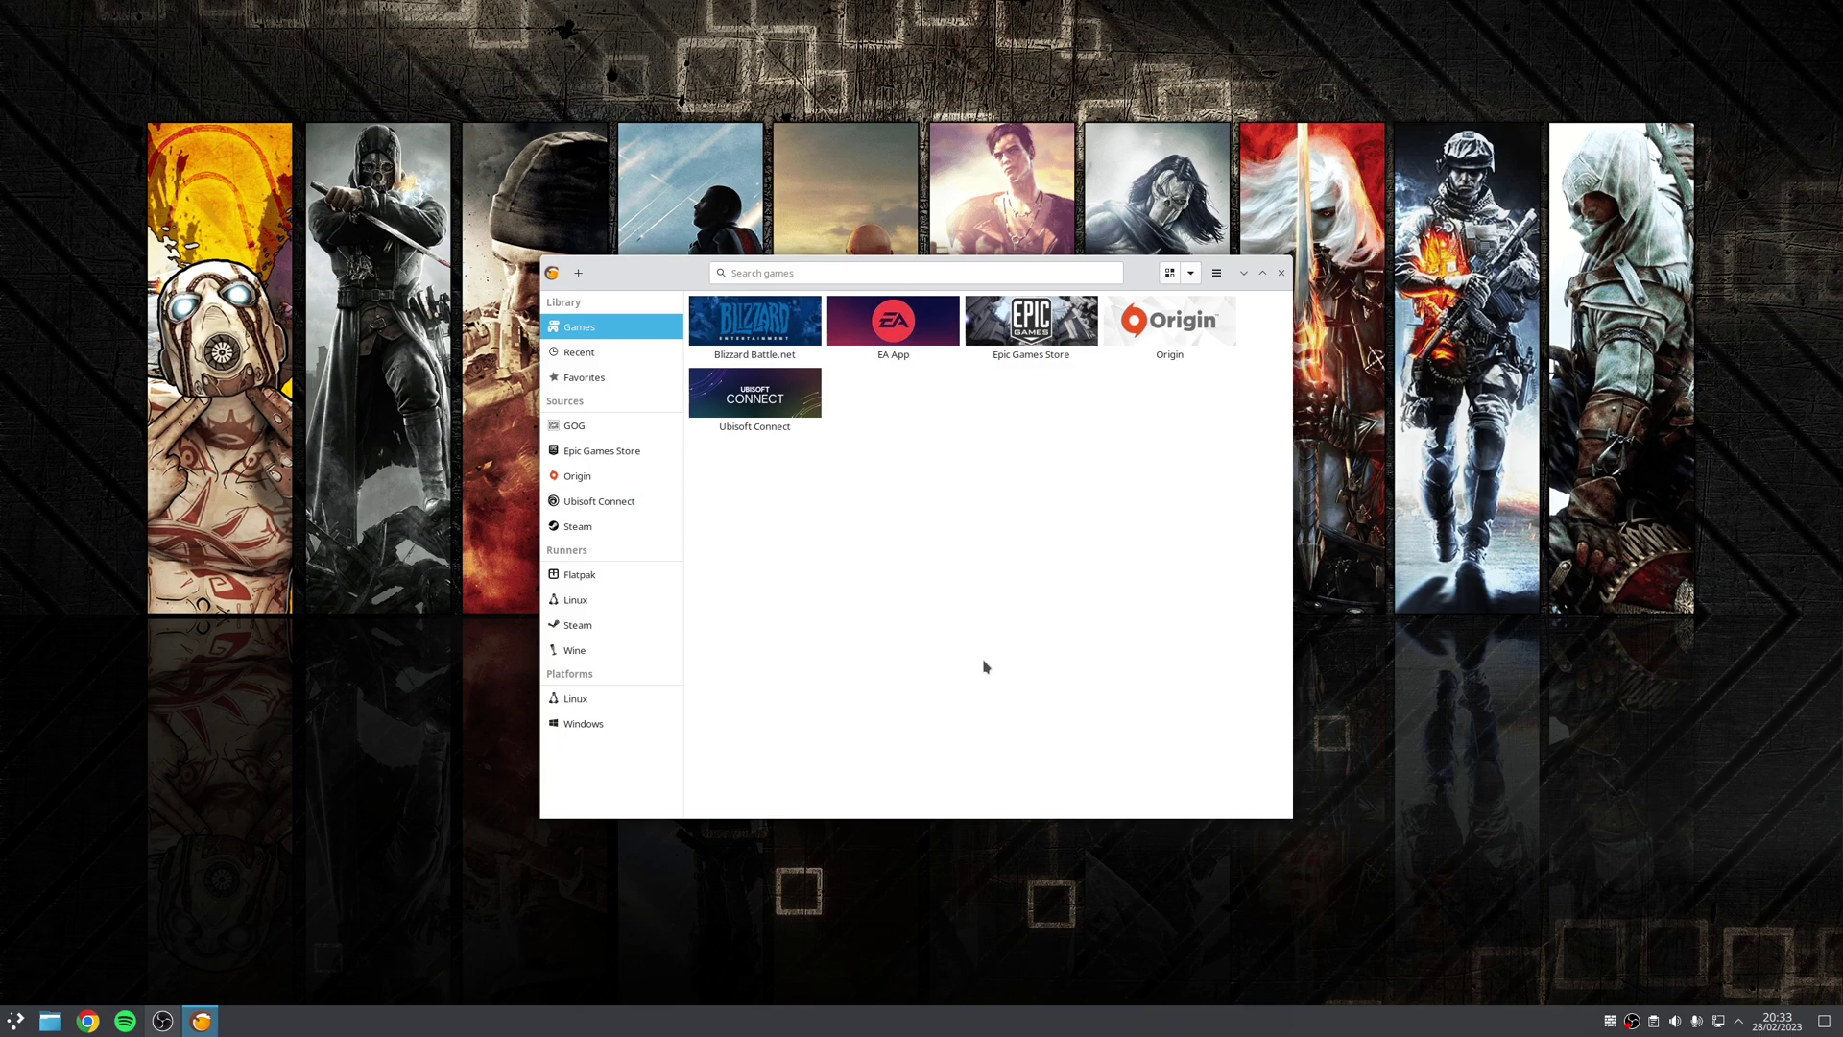
Launch the EA App from the Lutris library, view its Browse and Library pages, and return to Home
{"action": "left_click", "coordinate": [900, 330]}
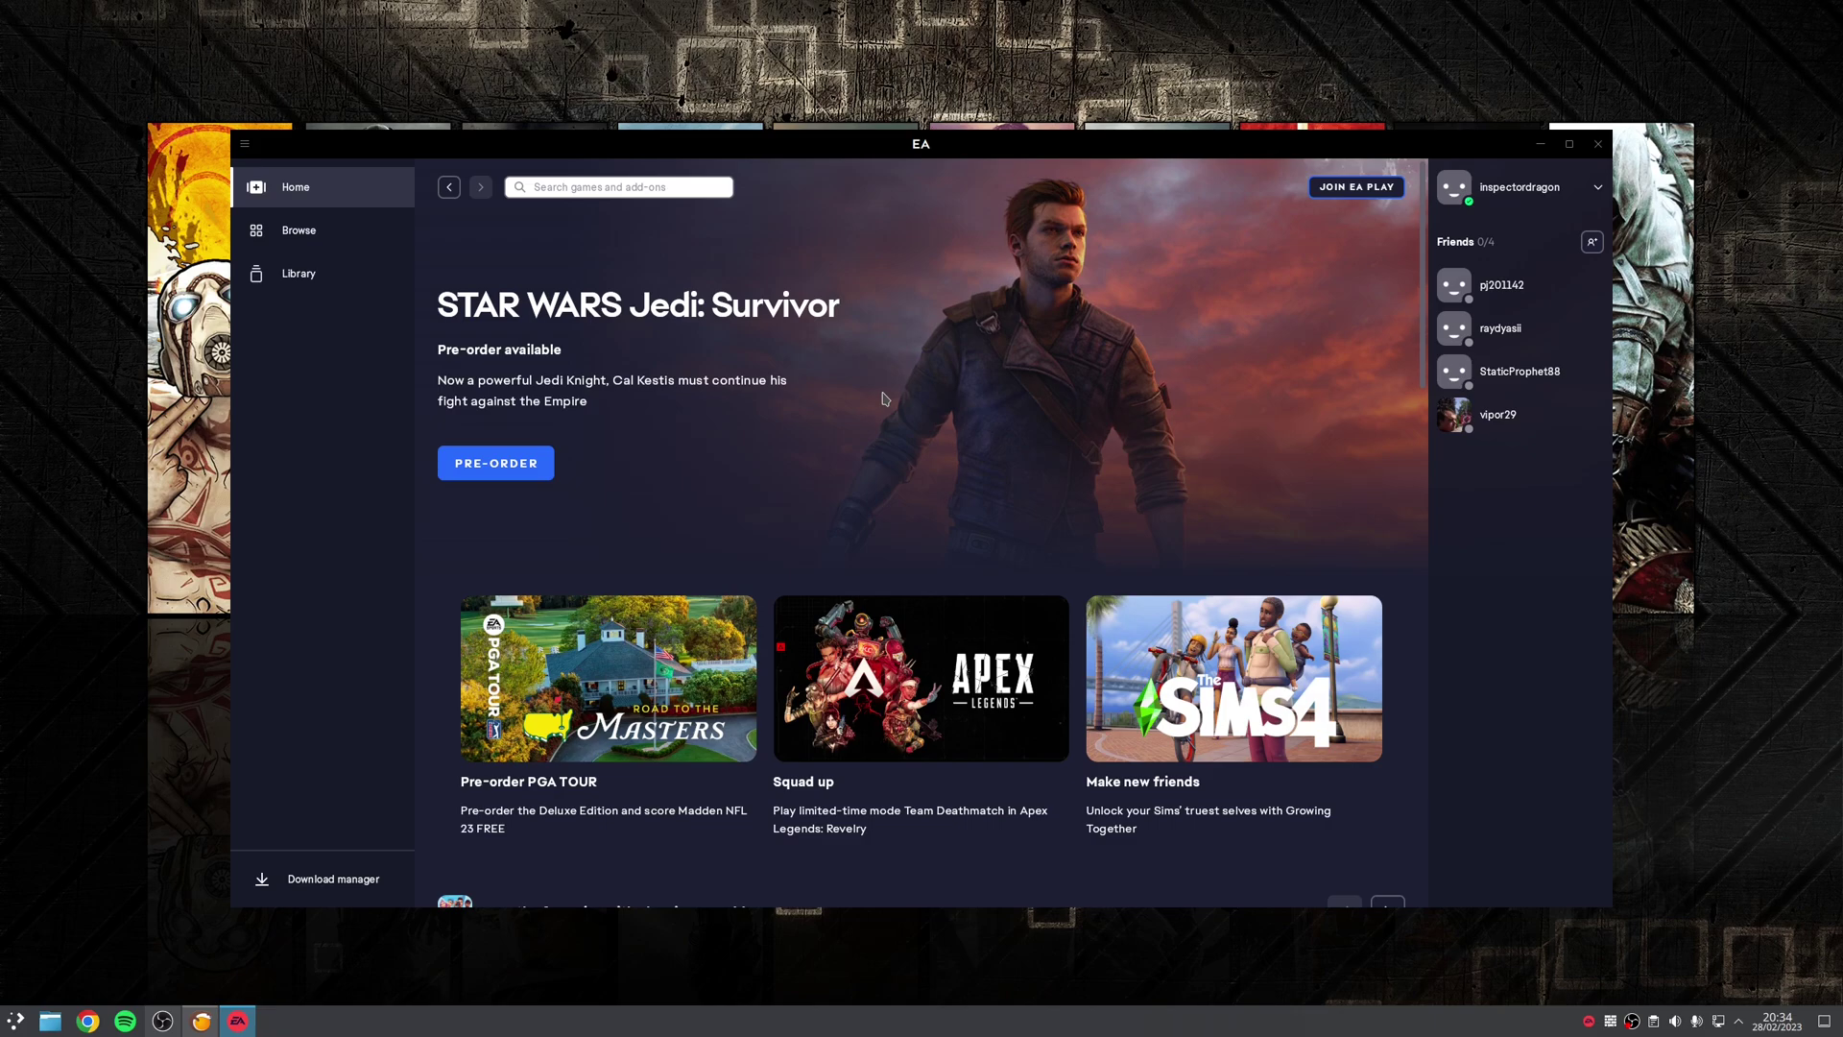
{"action": "left_click", "coordinate": [293, 230]}
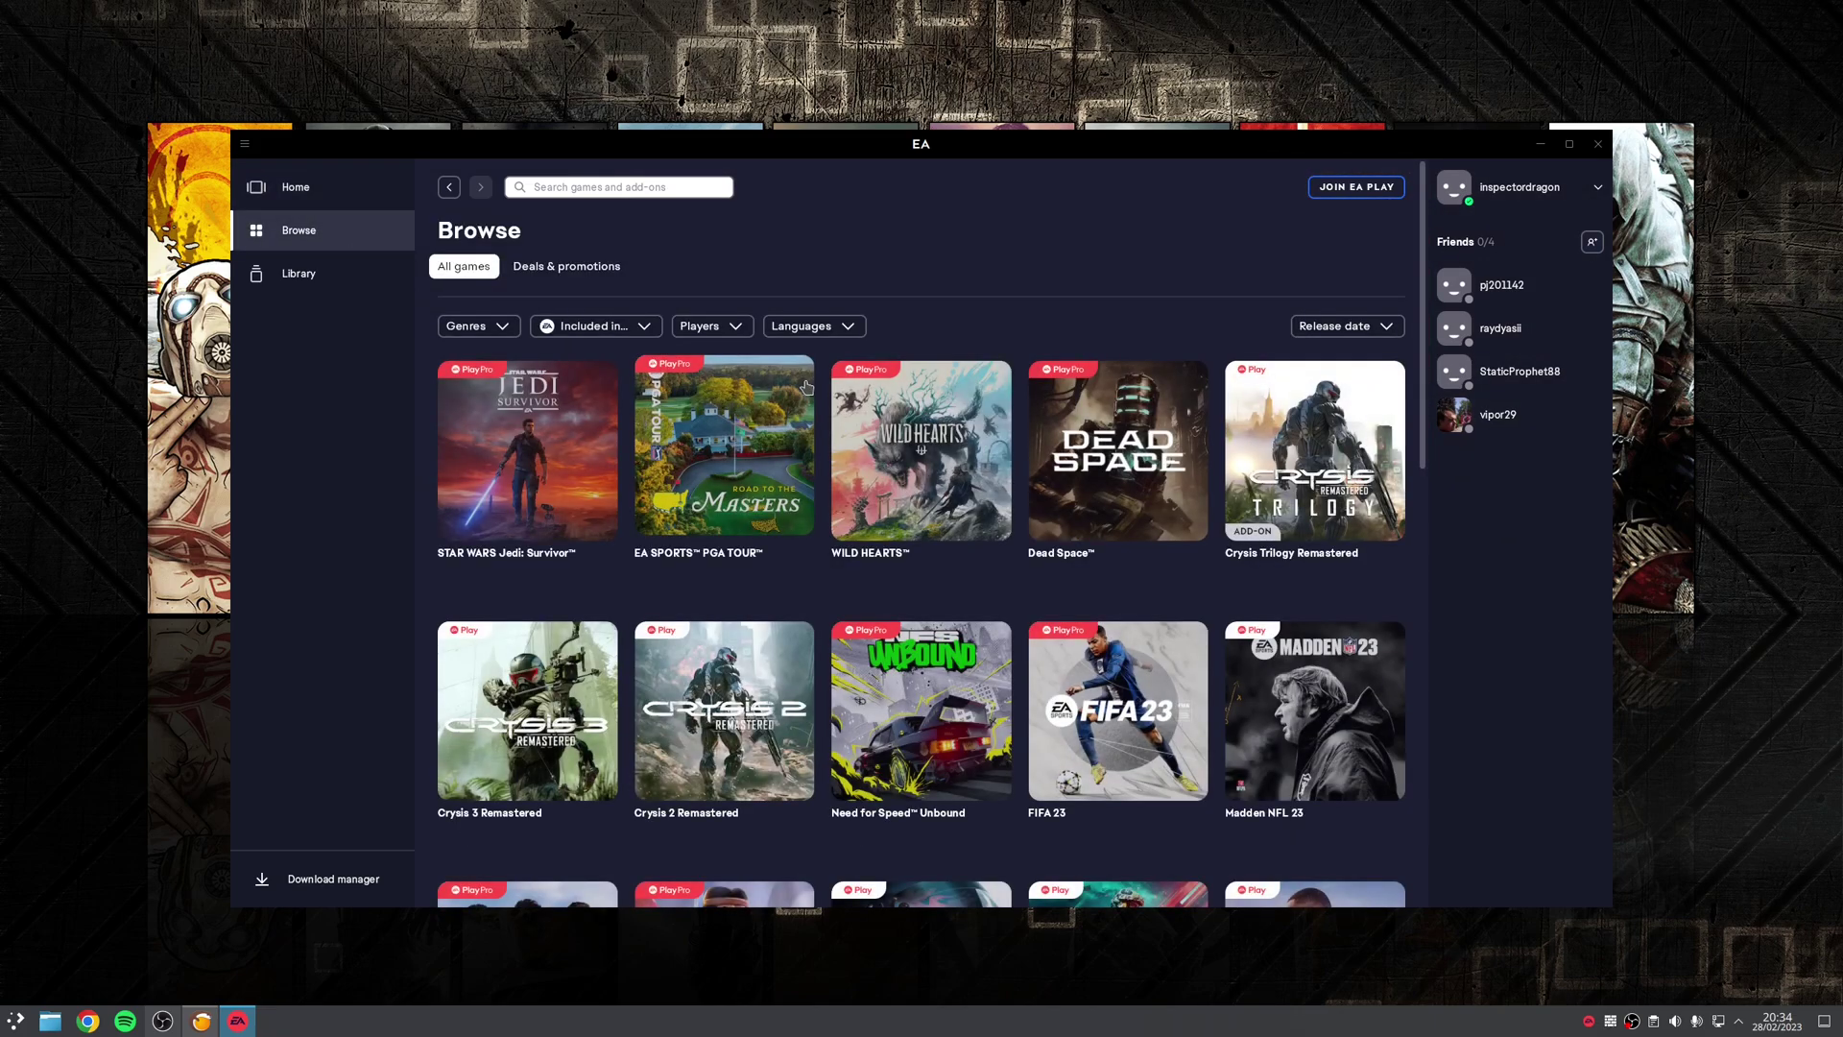
{"action": "left_click", "coordinate": [326, 275]}
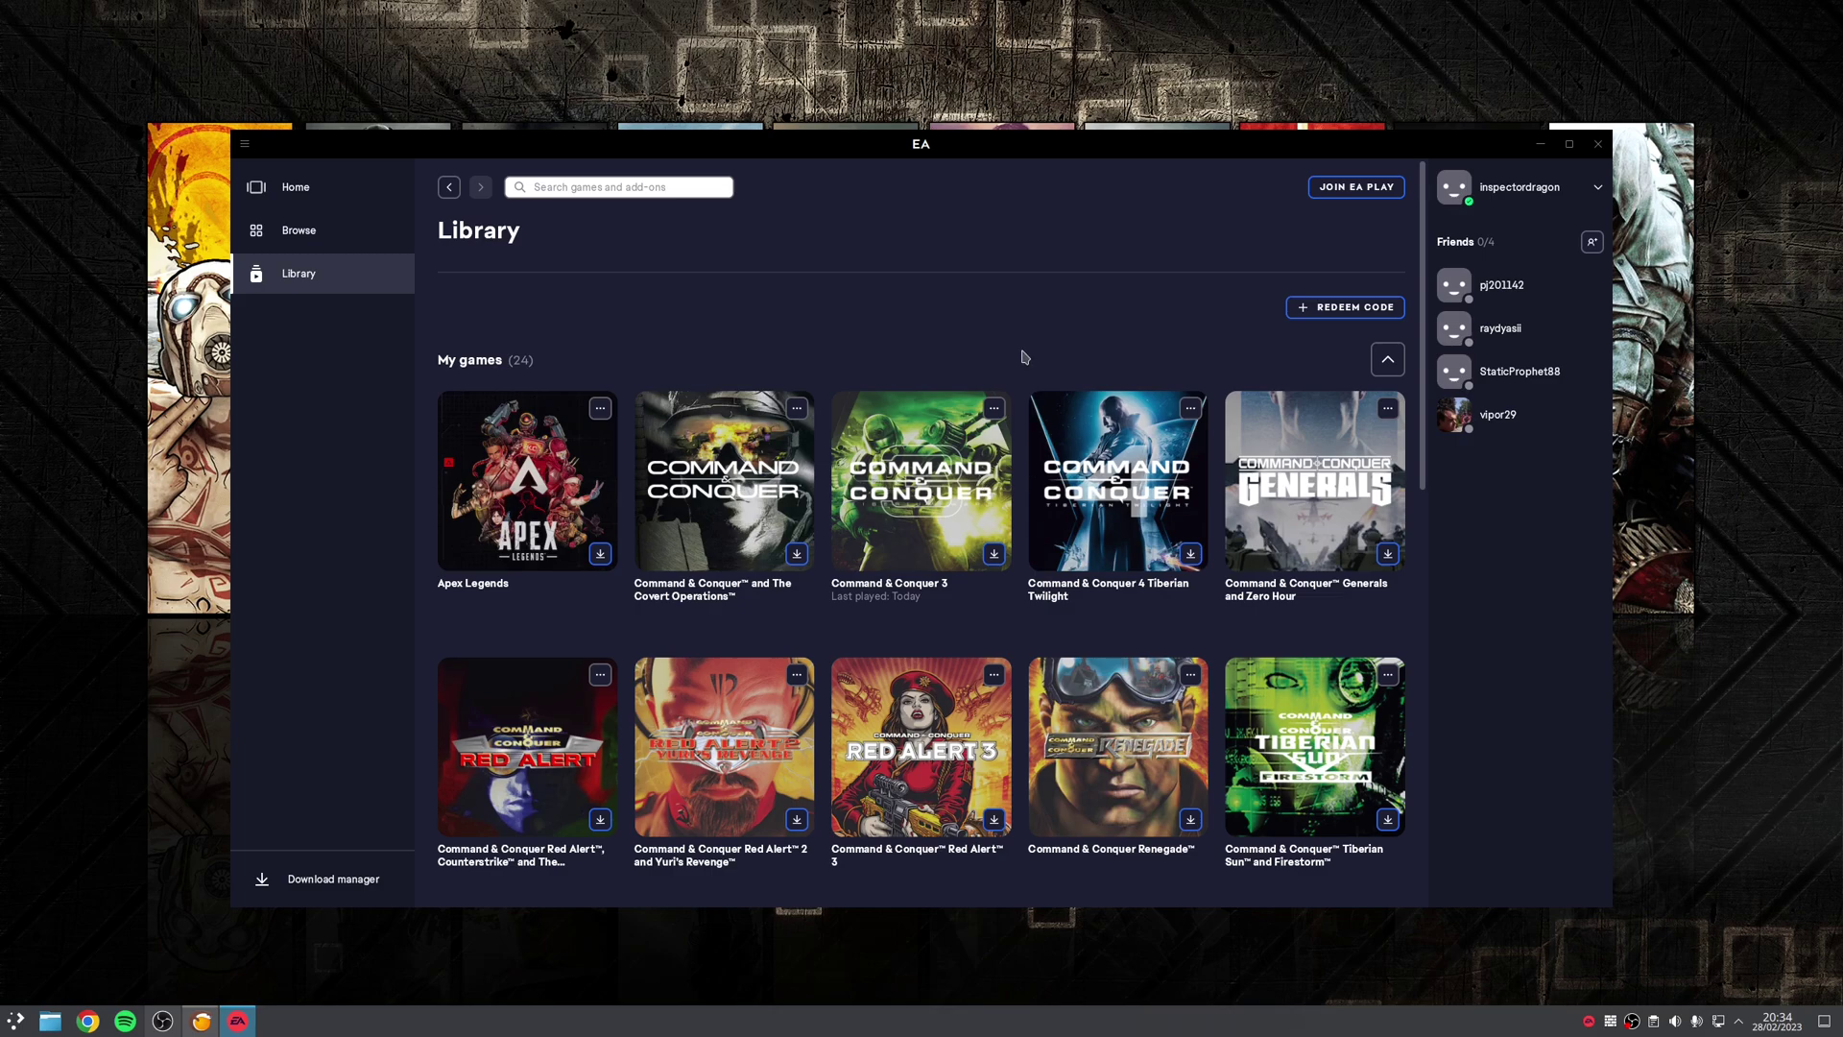
{"action": "key", "text": "alt+Left"}
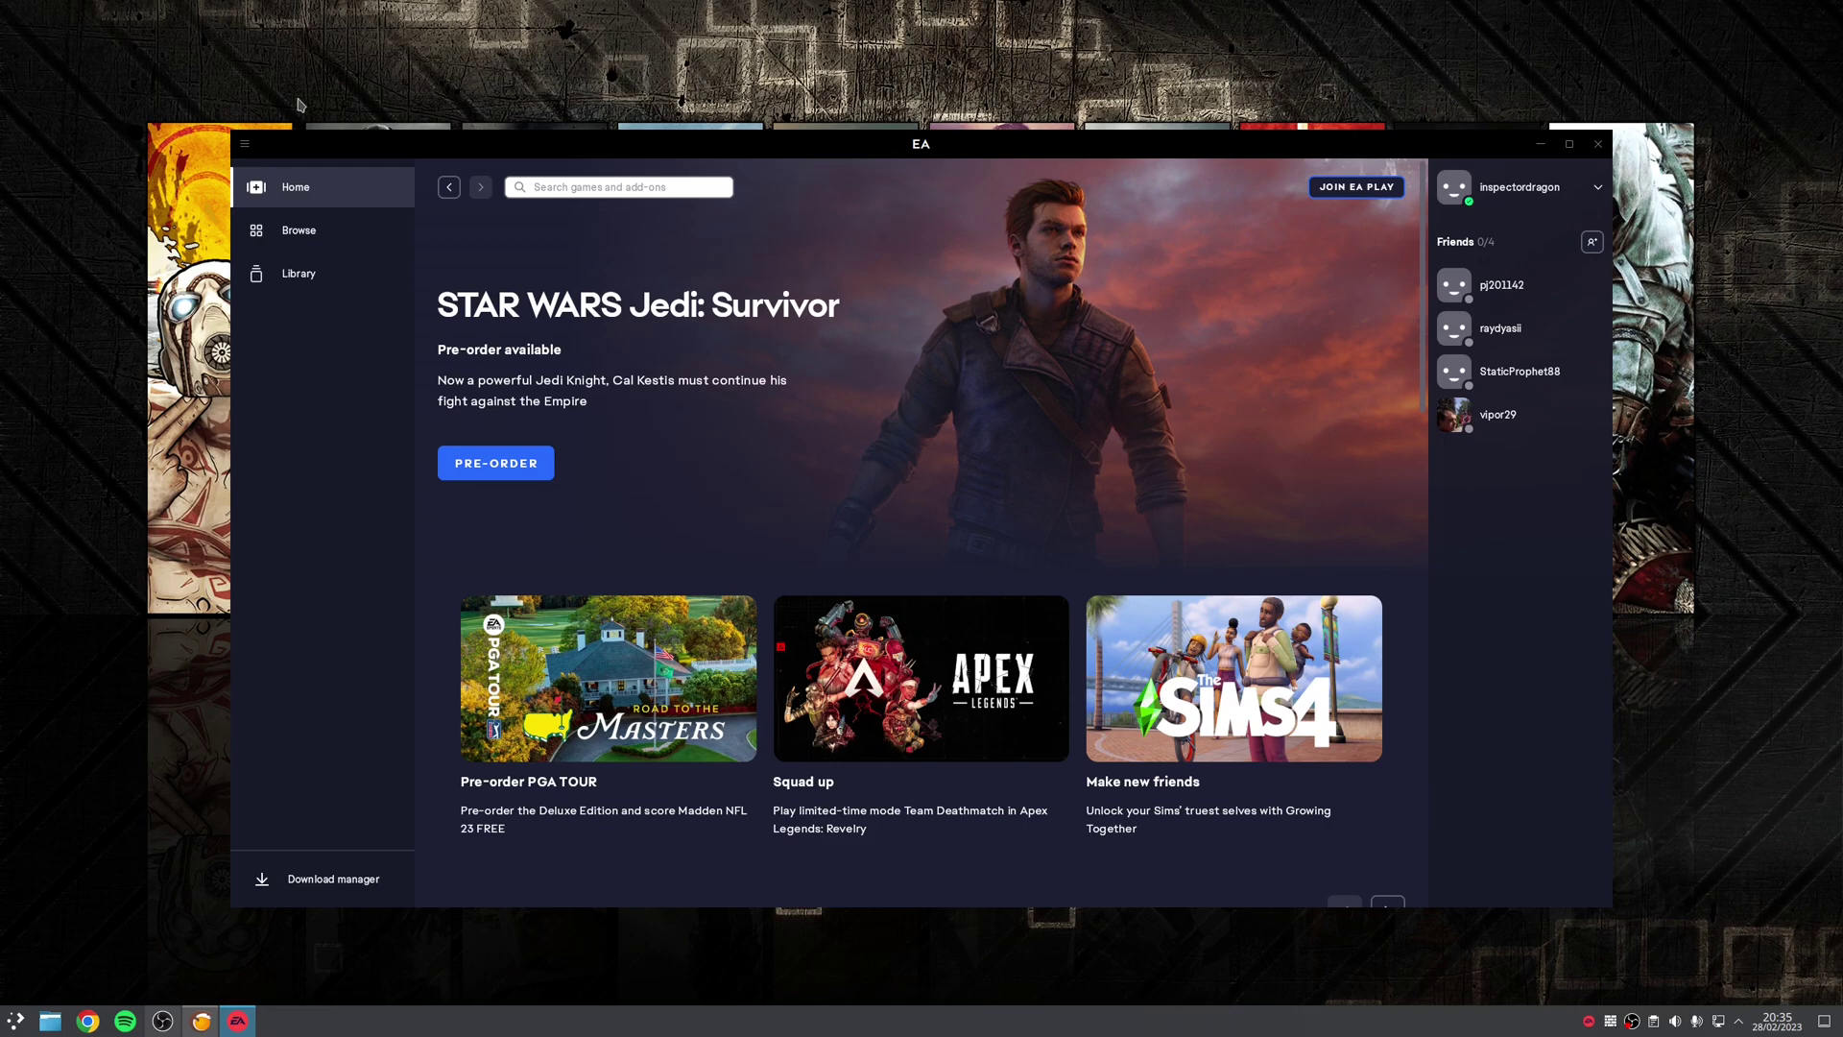
Disable the in-game overlay in the EA app's Application settings and close the app
{"action": "left_click", "coordinate": [245, 144]}
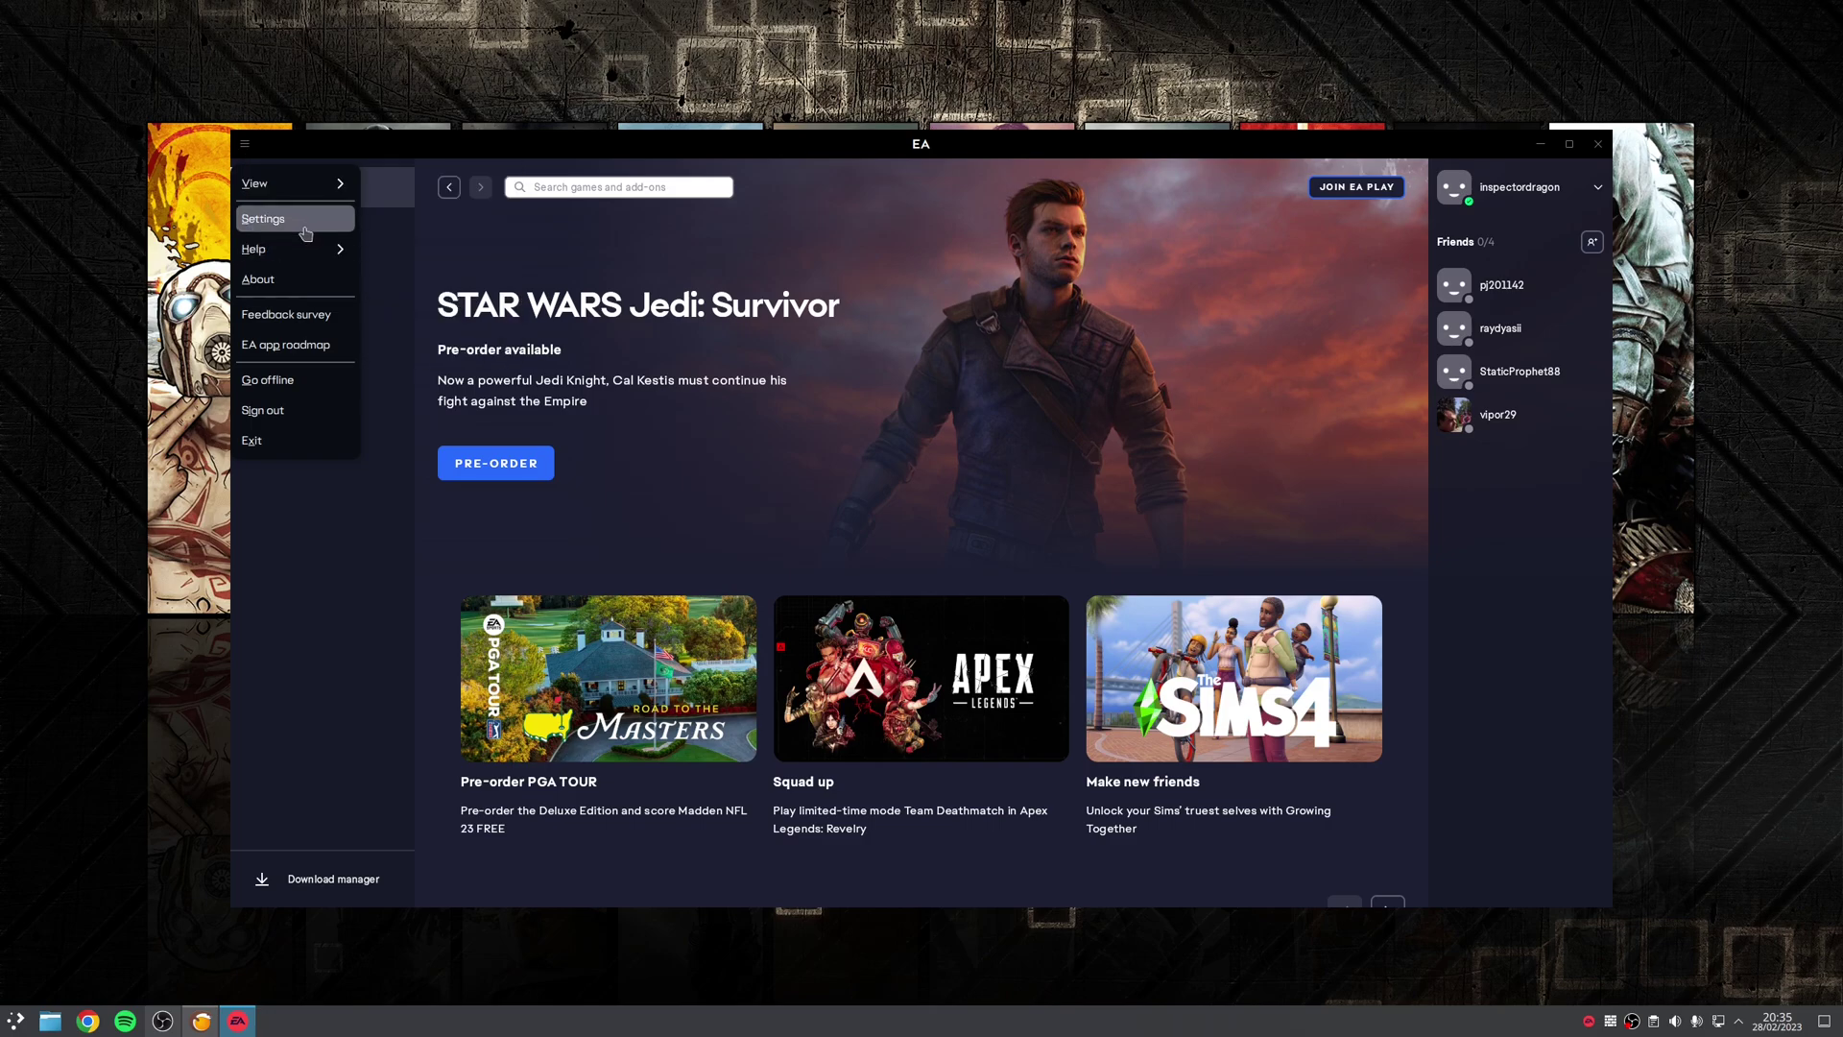
{"action": "left_click", "coordinate": [262, 218]}
{"action": "left_click", "coordinate": [556, 266]}
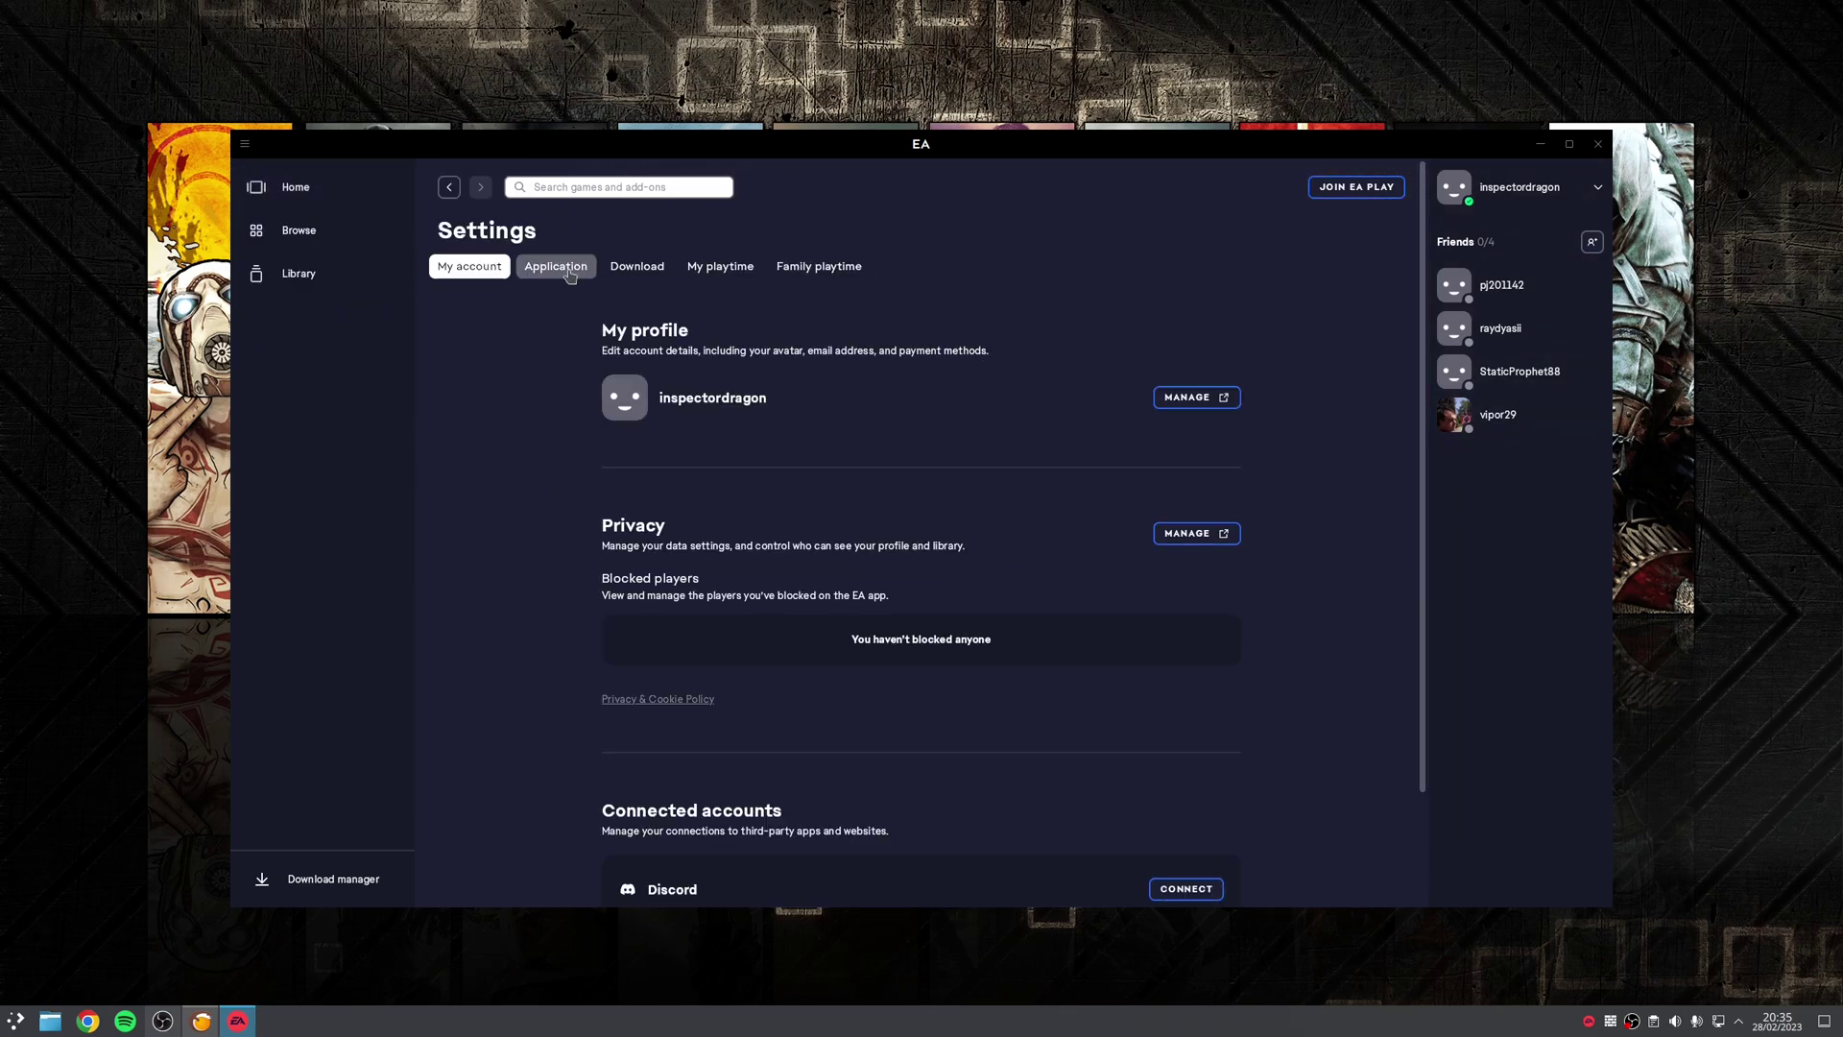
{"action": "scroll", "coordinate": [975, 485], "scroll_direction": "down", "scroll_amount": 5}
{"action": "scroll", "coordinate": [974, 484], "scroll_direction": "down", "scroll_amount": 1}
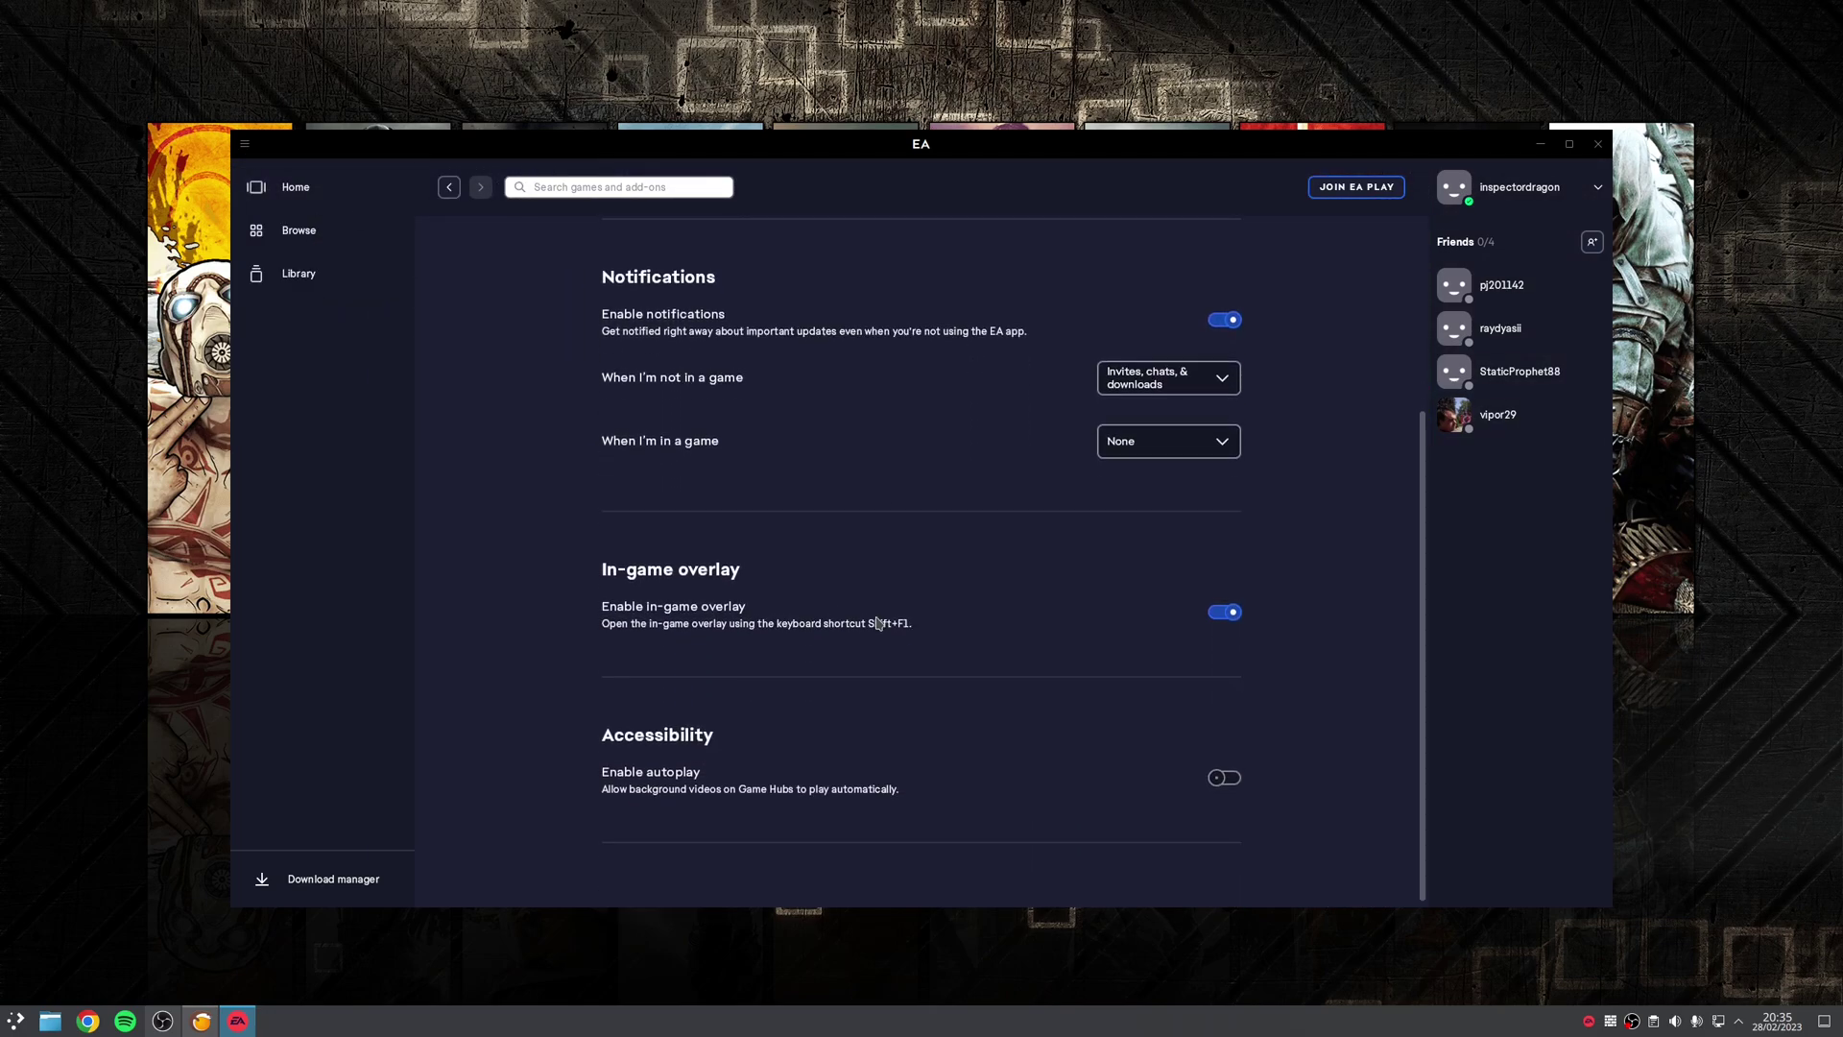
{"action": "left_click", "coordinate": [1226, 608]}
{"action": "left_click", "coordinate": [1076, 584]}
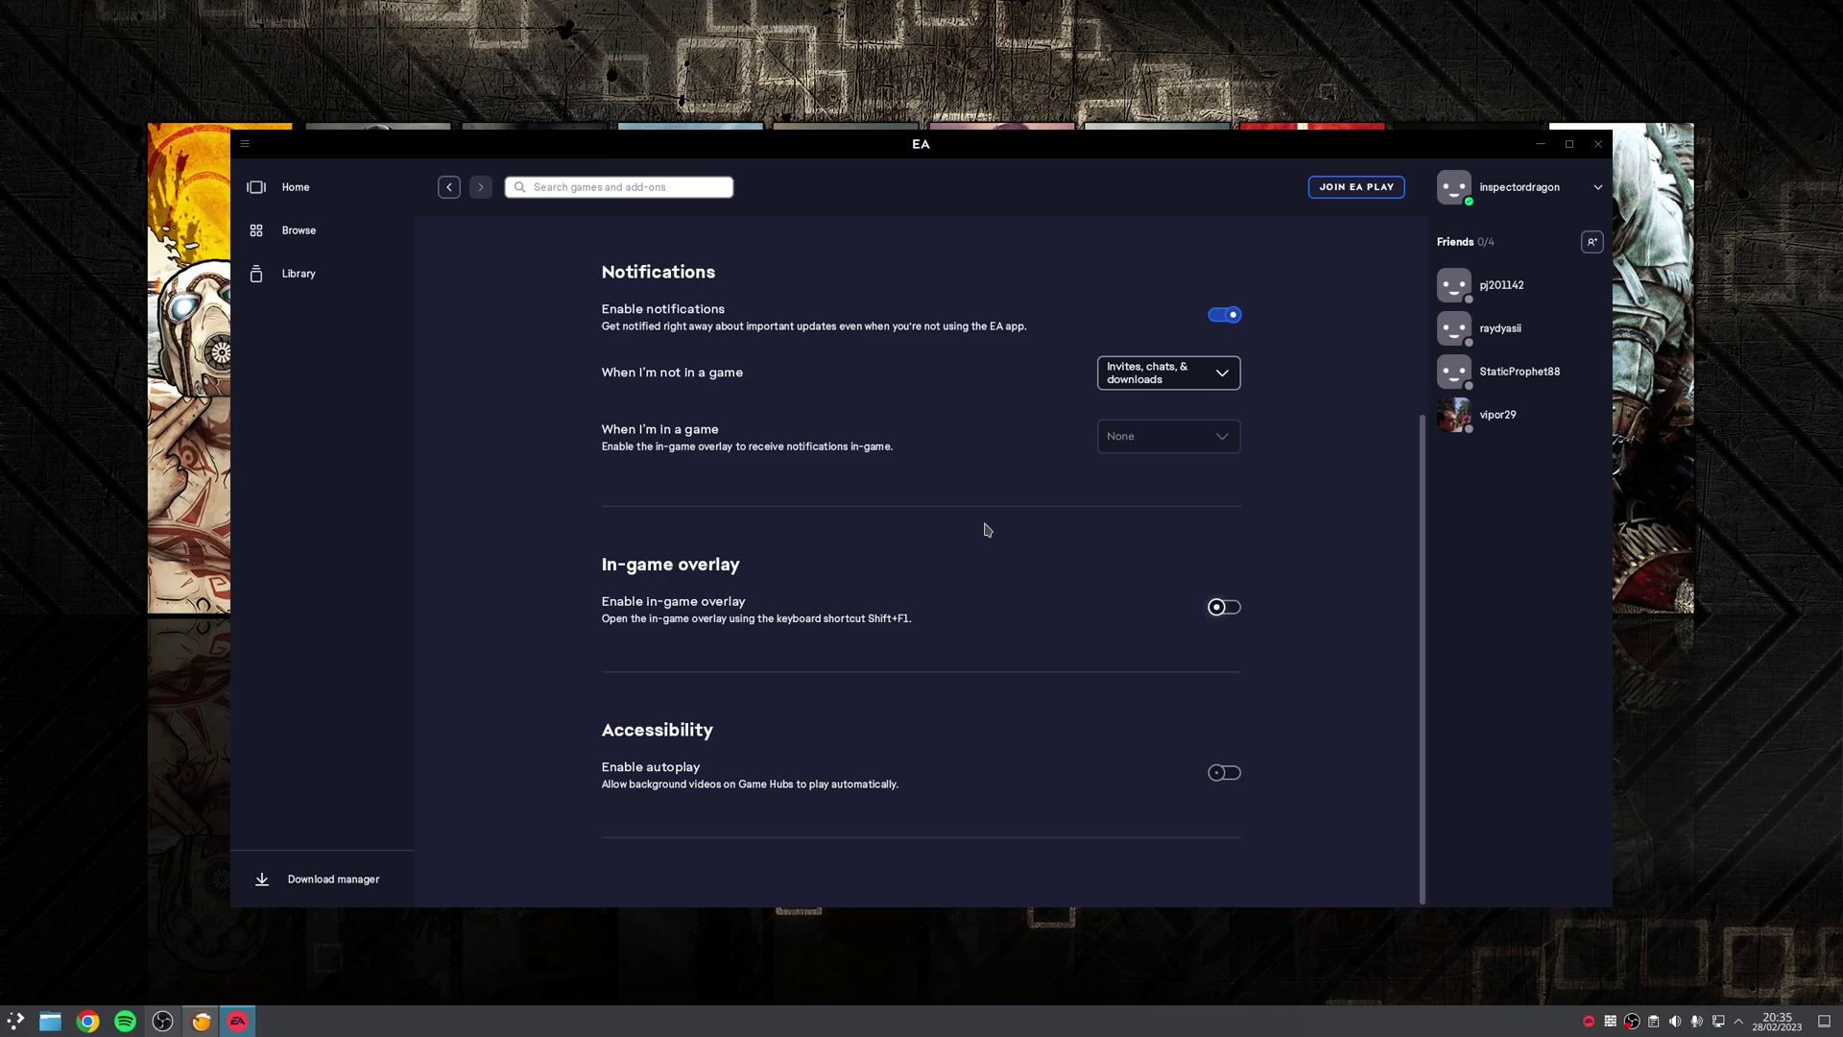
{"action": "key", "text": "alt+F4"}
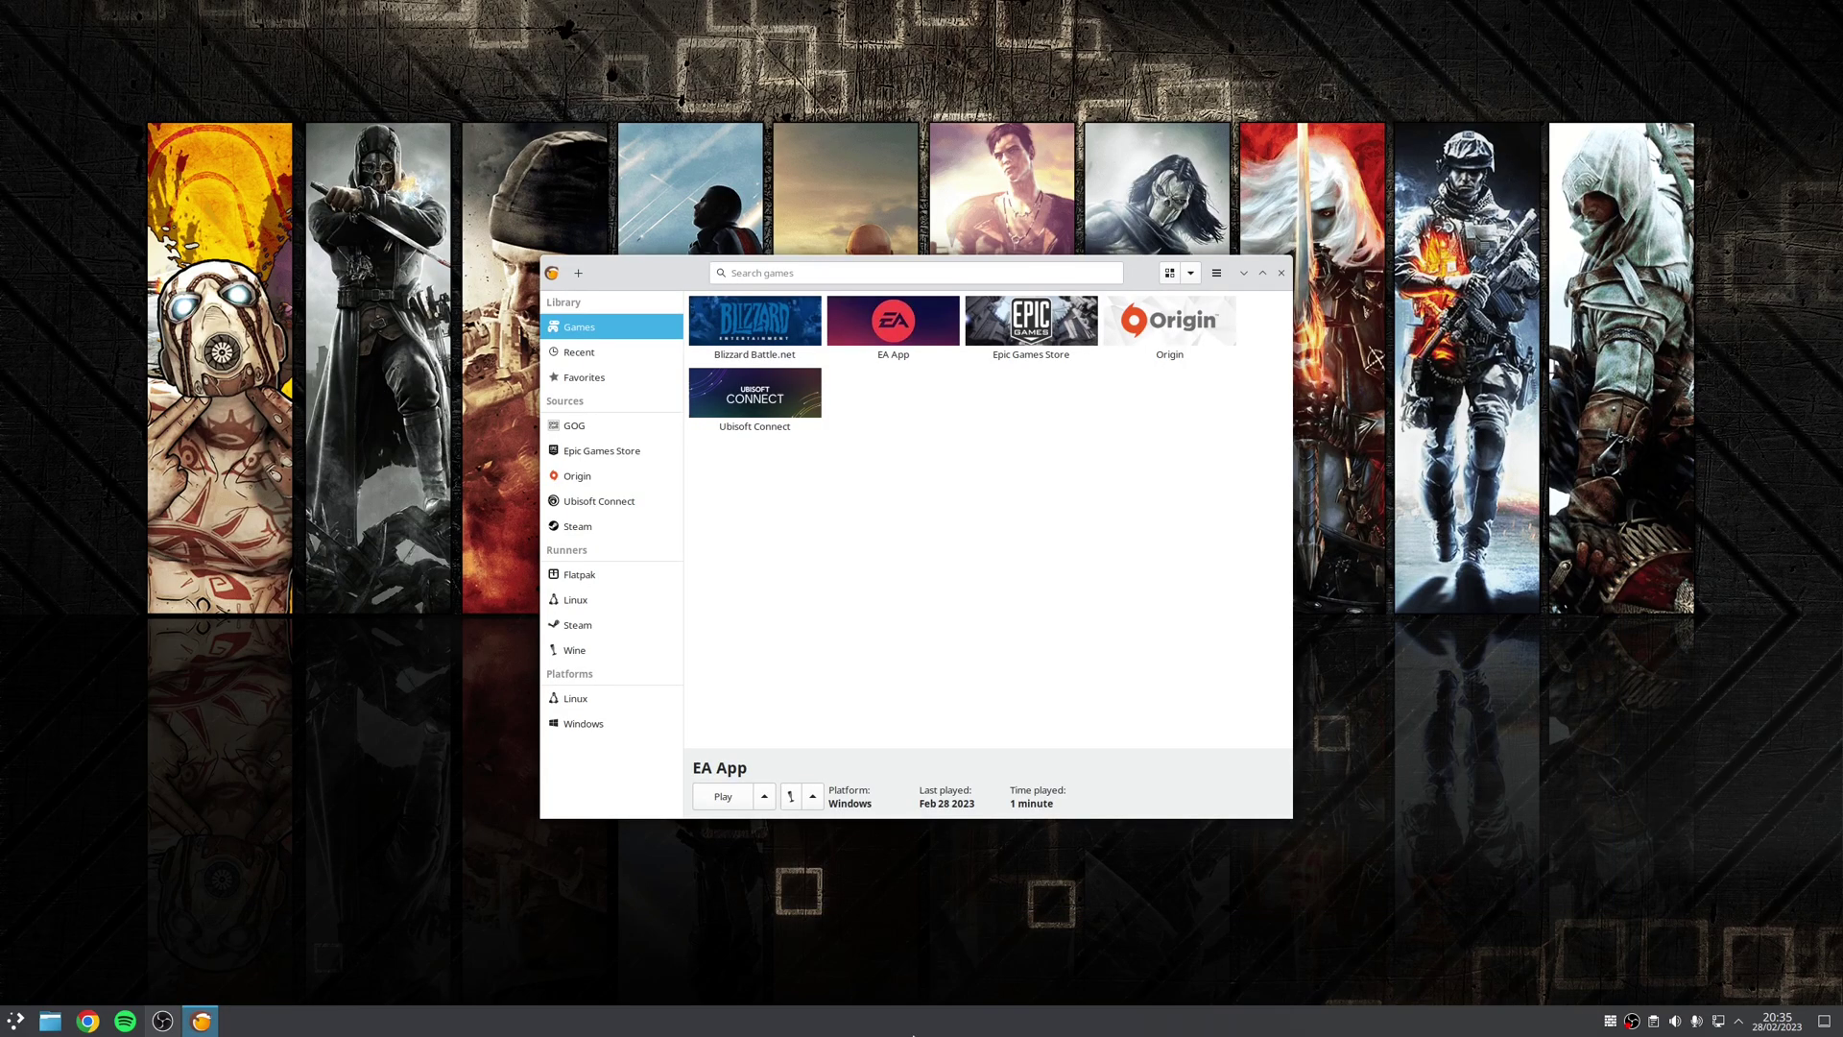